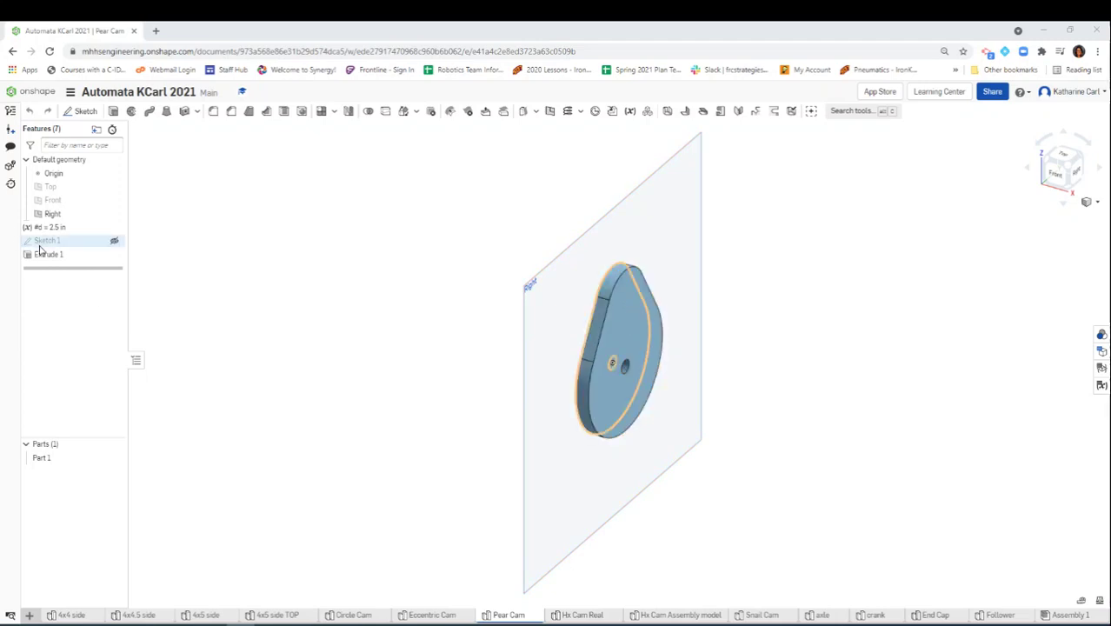
- Roll back the history to check the cam sketch's arc radius and centre distance, then rebuild
drag(52, 272, 55, 240)
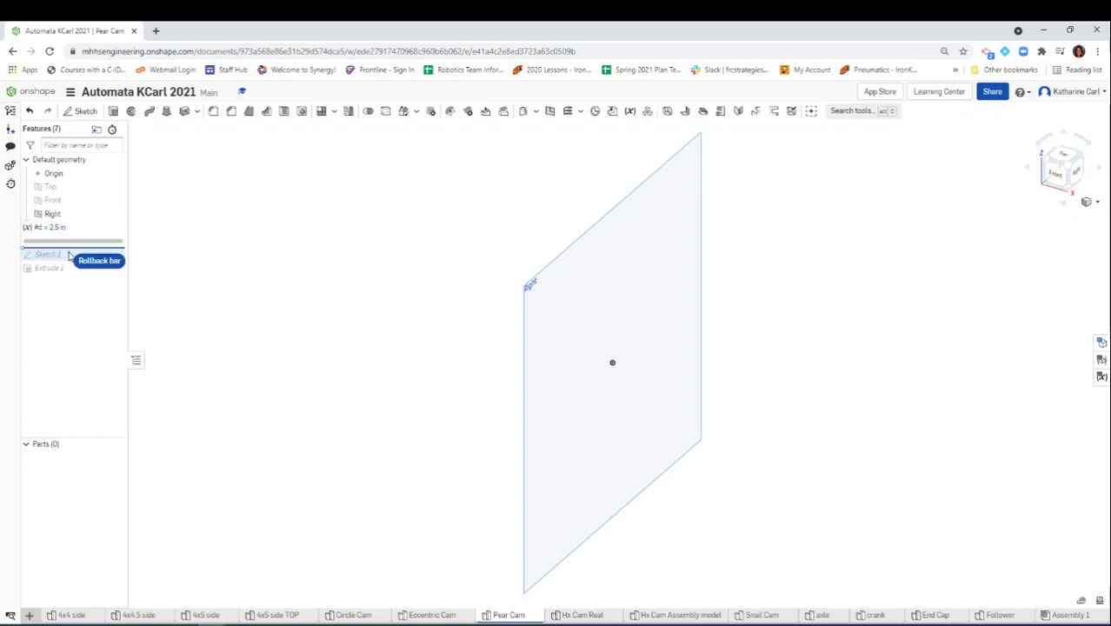
drag(66, 265, 67, 260)
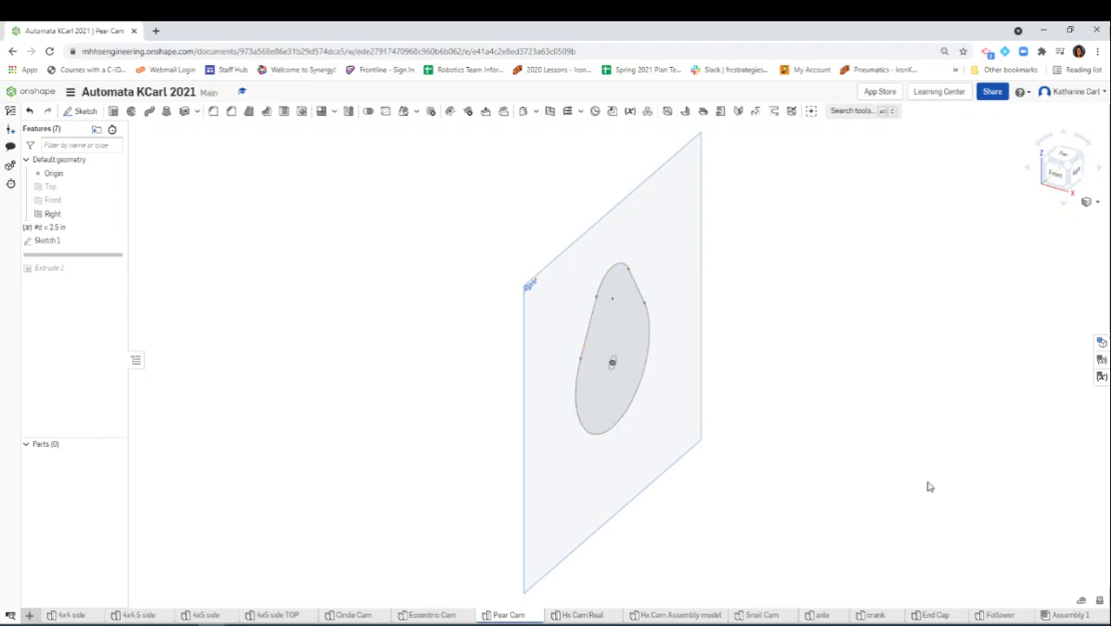
right_drag(925, 486, 858, 458)
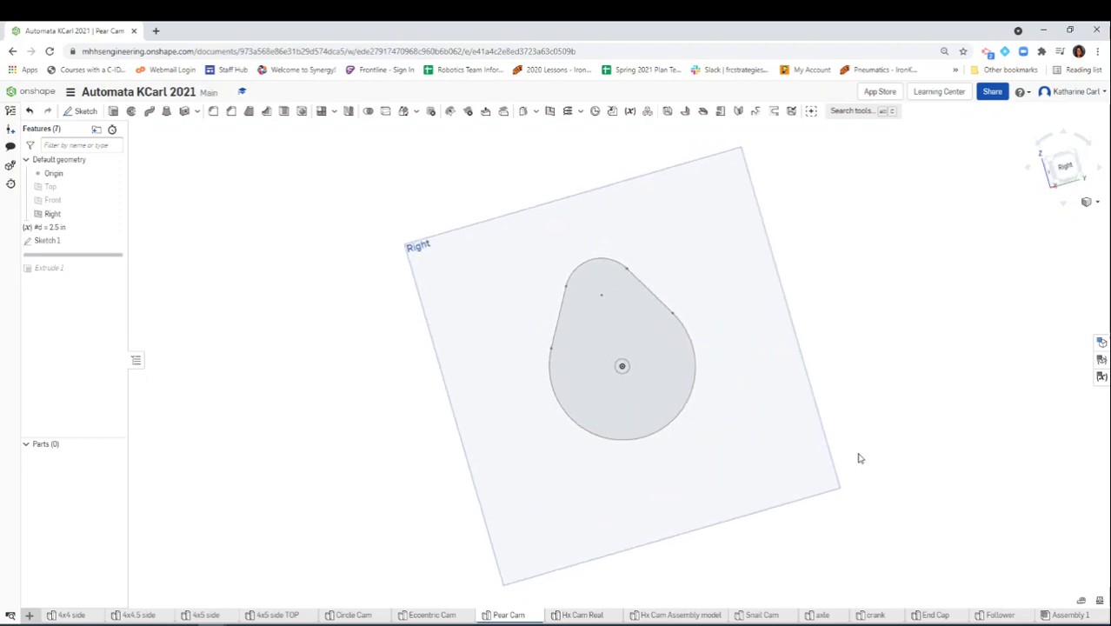
click(664, 432)
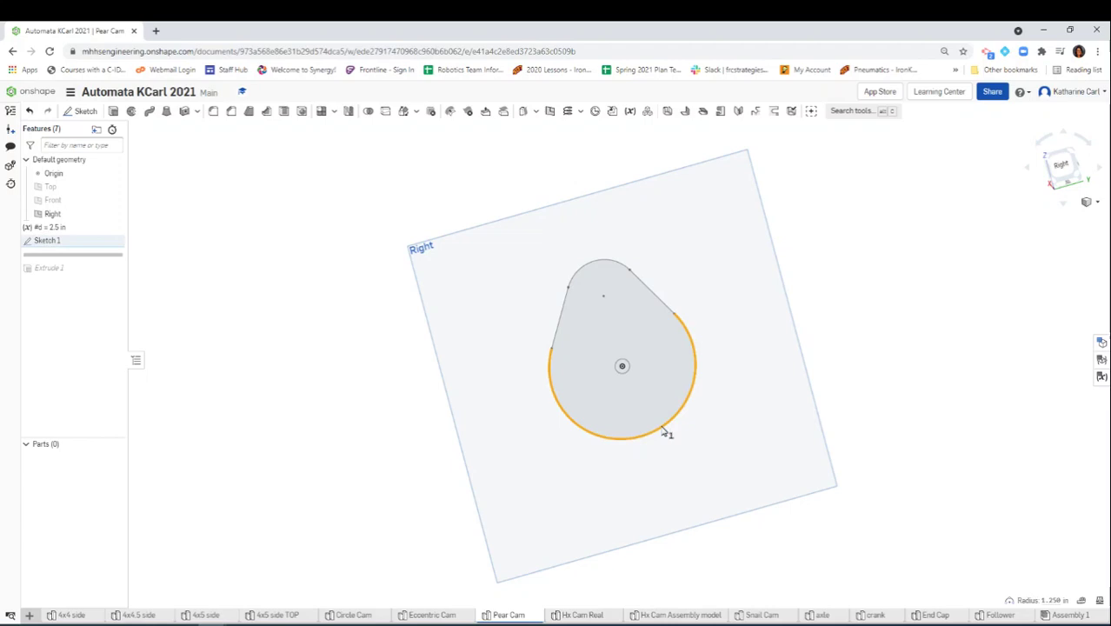
click(616, 265)
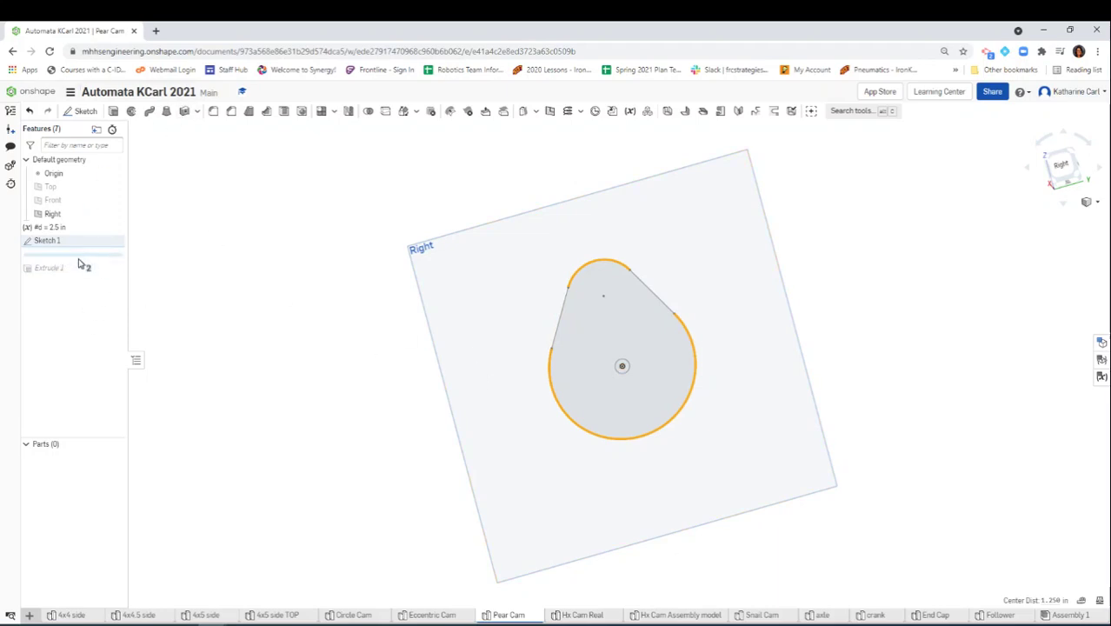
drag(77, 260, 80, 277)
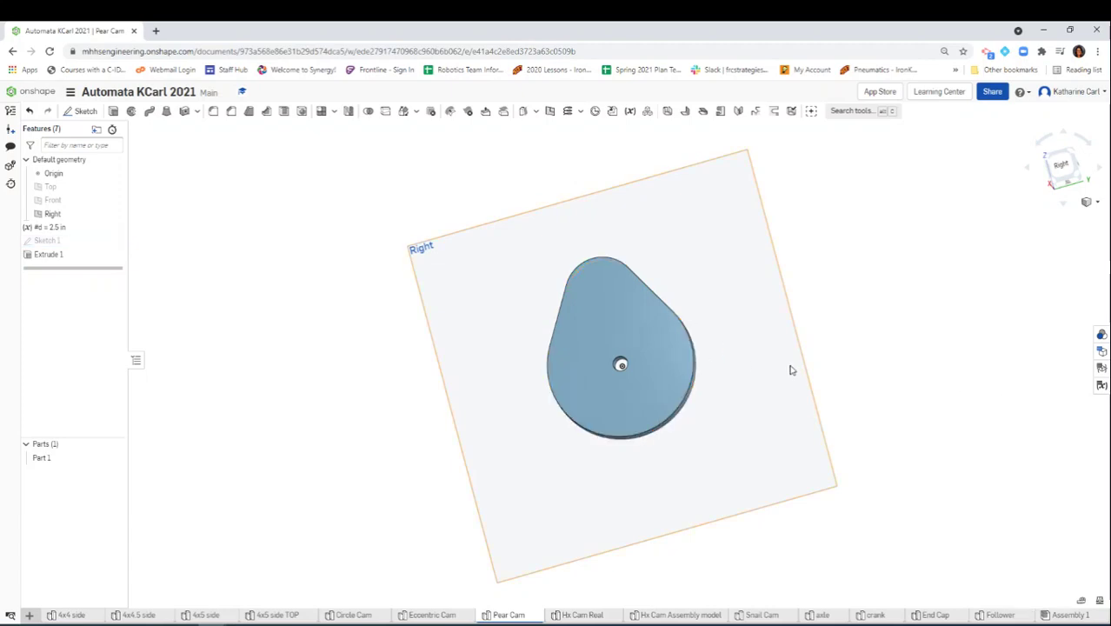
right_drag(790, 369, 850, 388)
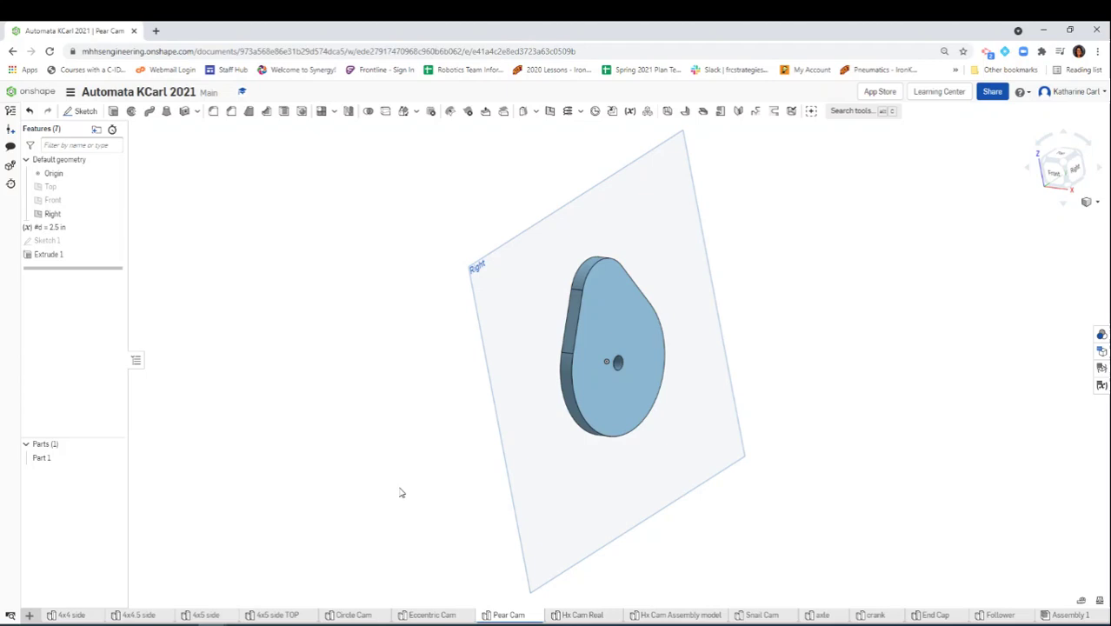
- Duplicate the Pear Cam part studio and rename the copy 'Pear Cam Assembly'
right_click(502, 616)
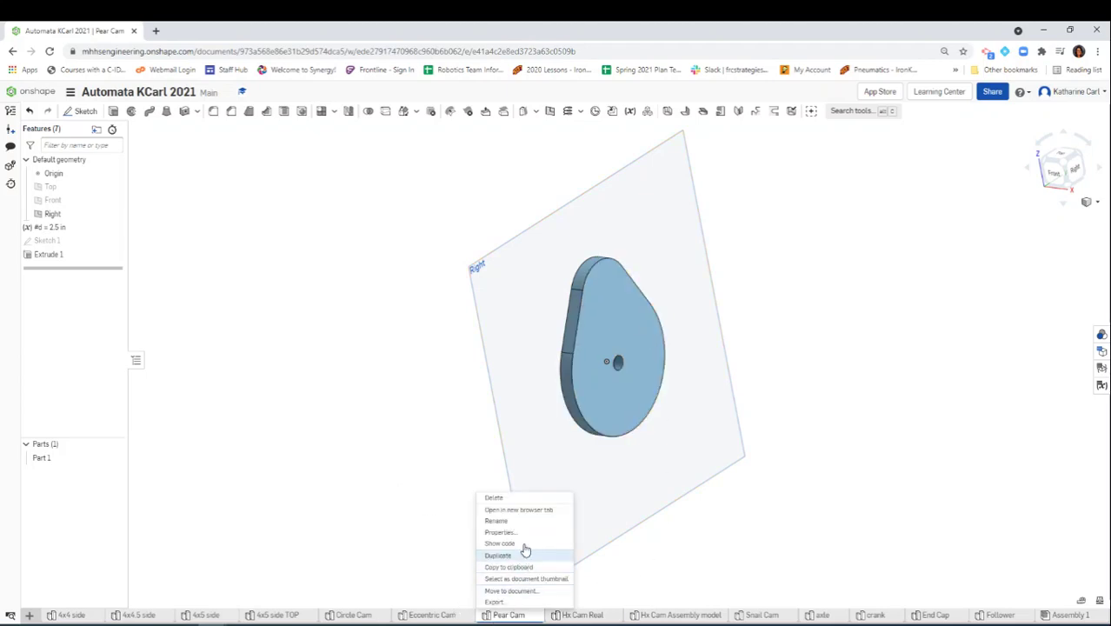
click(527, 556)
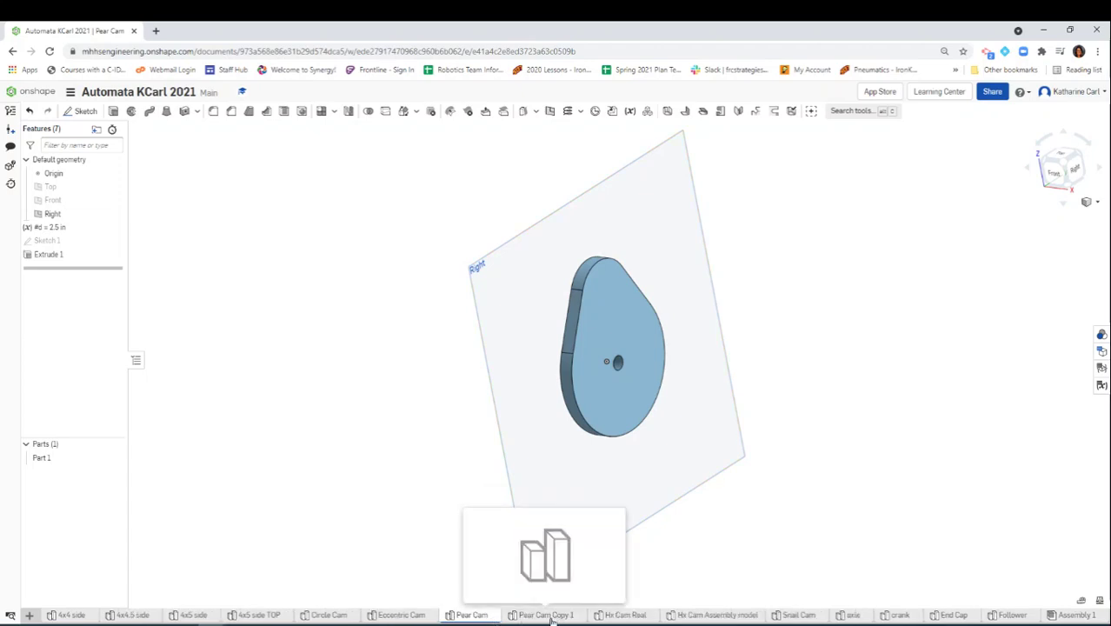
click(547, 615)
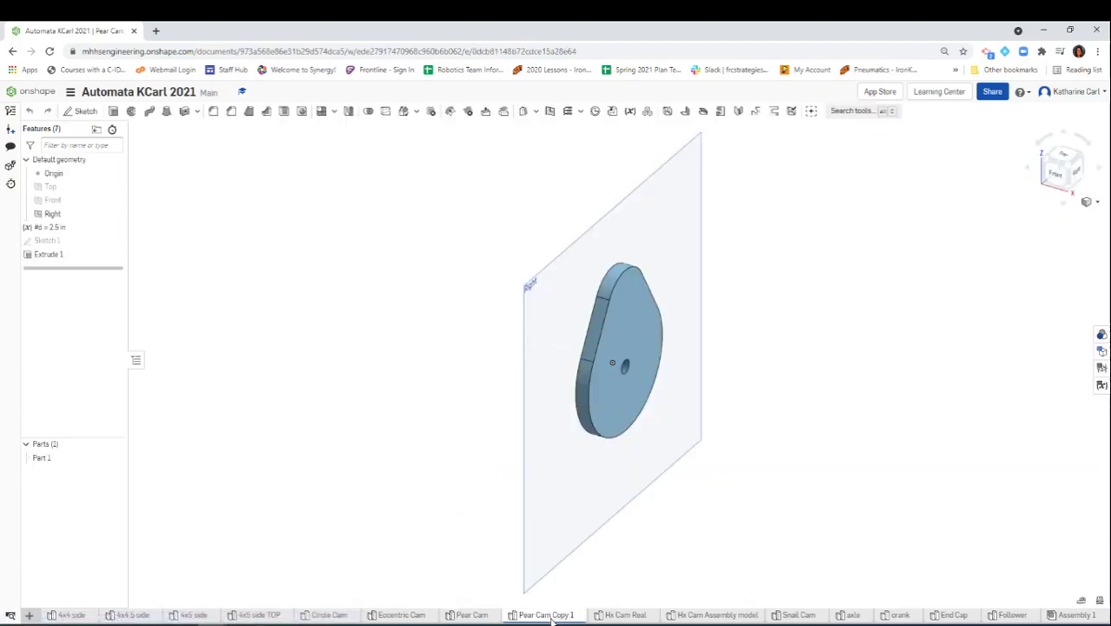
right_click(551, 617)
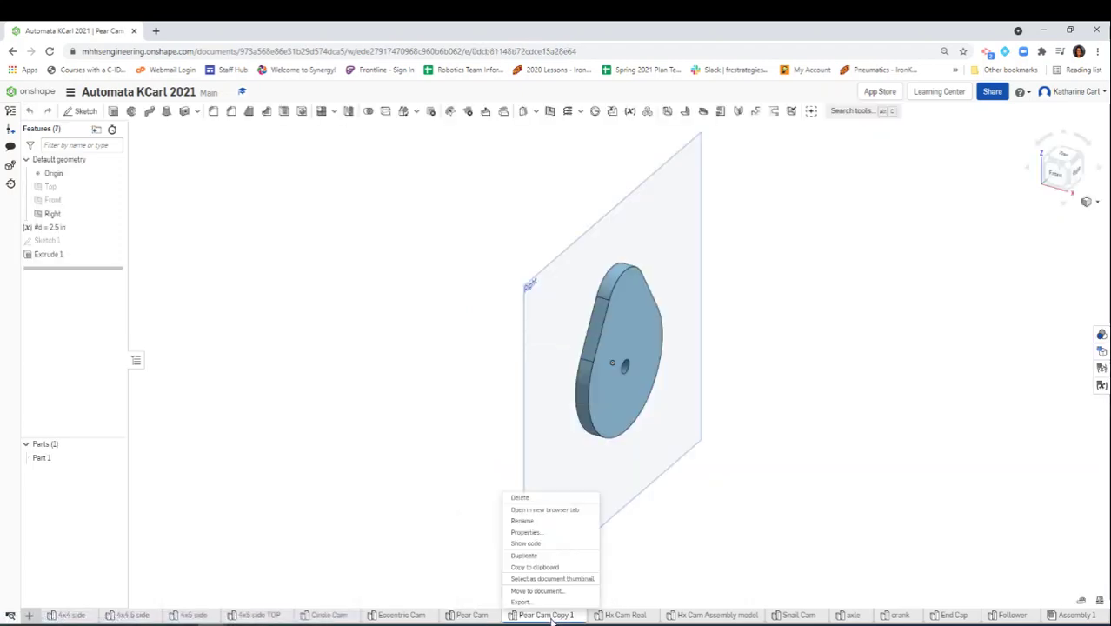
click(547, 522)
drag(570, 612, 549, 620)
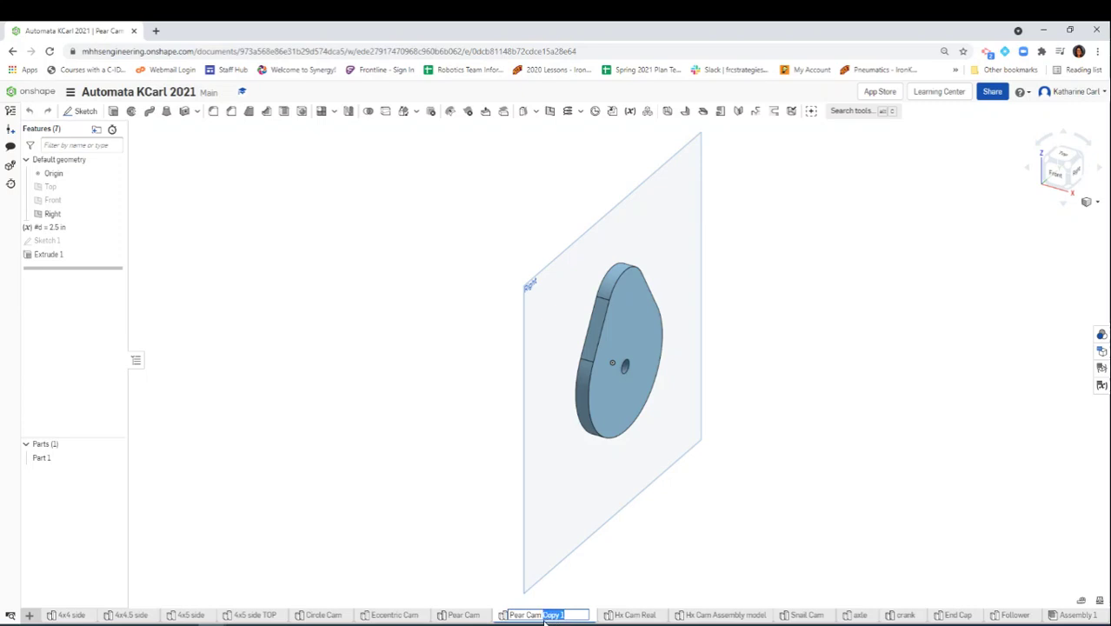
text(Assembl)
key(Return)
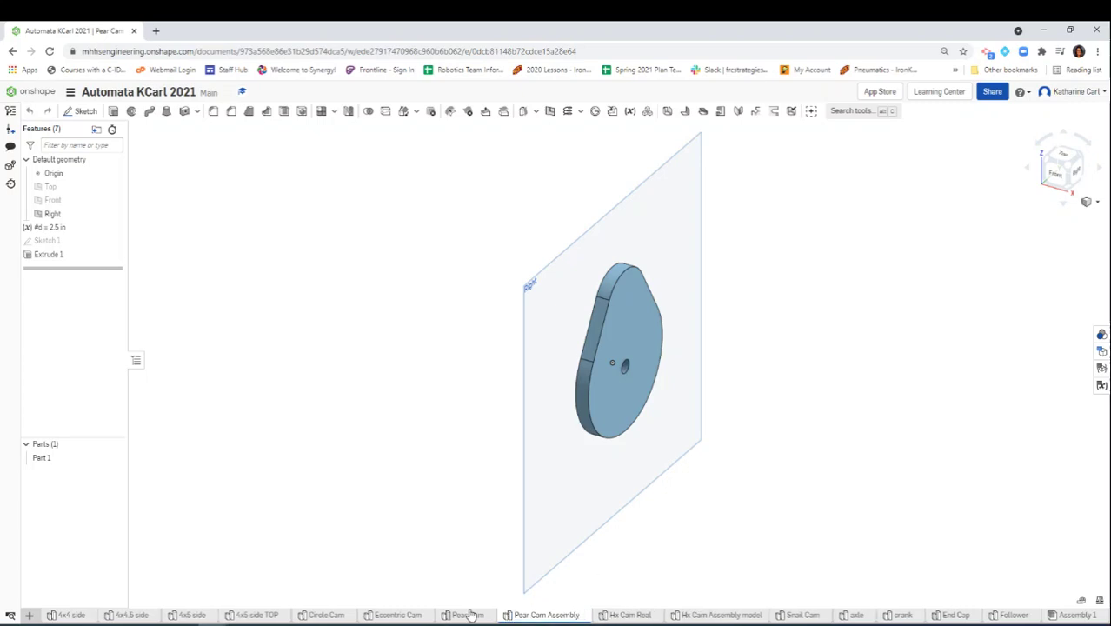
click(469, 616)
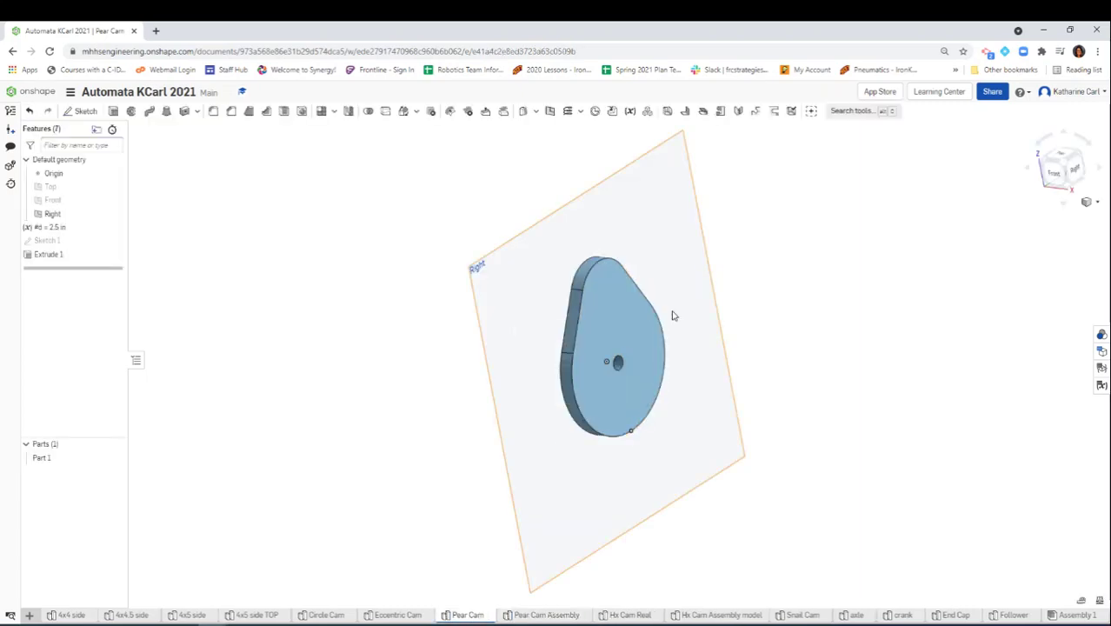
click(548, 615)
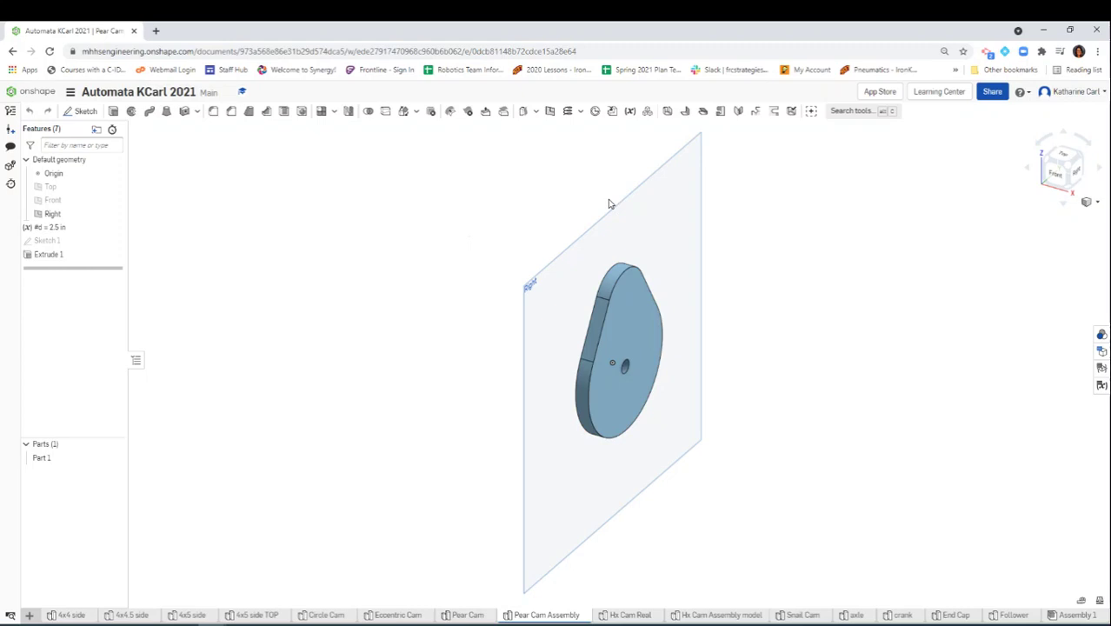
click(609, 203)
click(441, 473)
click(50, 240)
mouse_move(441, 482)
right_down()
mouse_move(471, 491)
mouse_move(479, 520)
mouse_move(472, 467)
mouse_move(459, 461)
right_up()
click(416, 398)
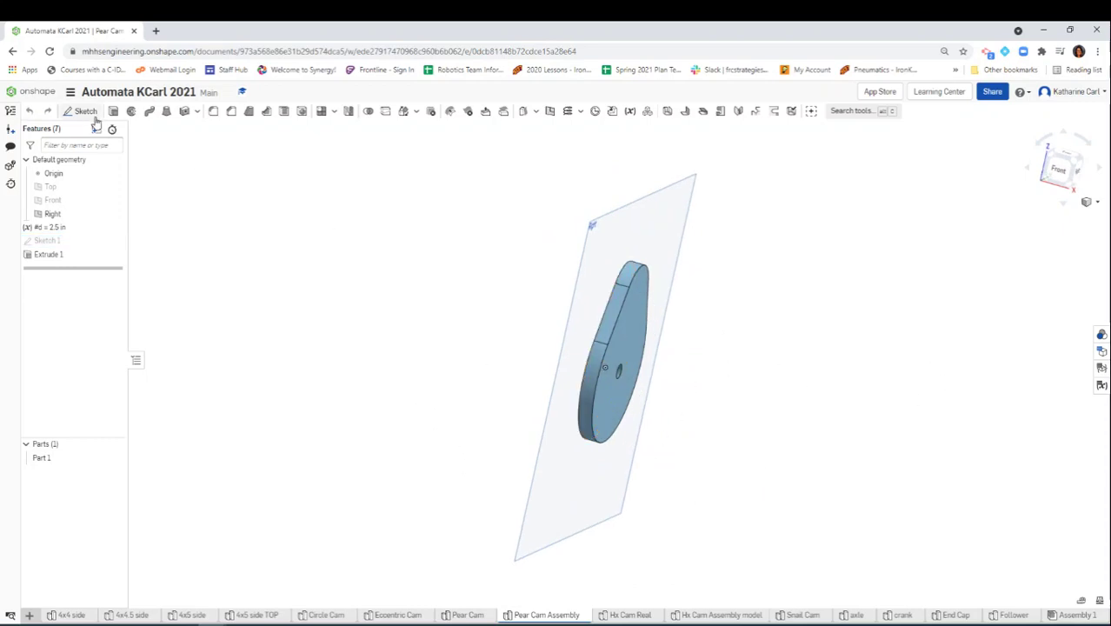
- Start Sketch 2 on the cam's flat face, viewed straight on from the Right and zoomed in
click(82, 111)
click(623, 345)
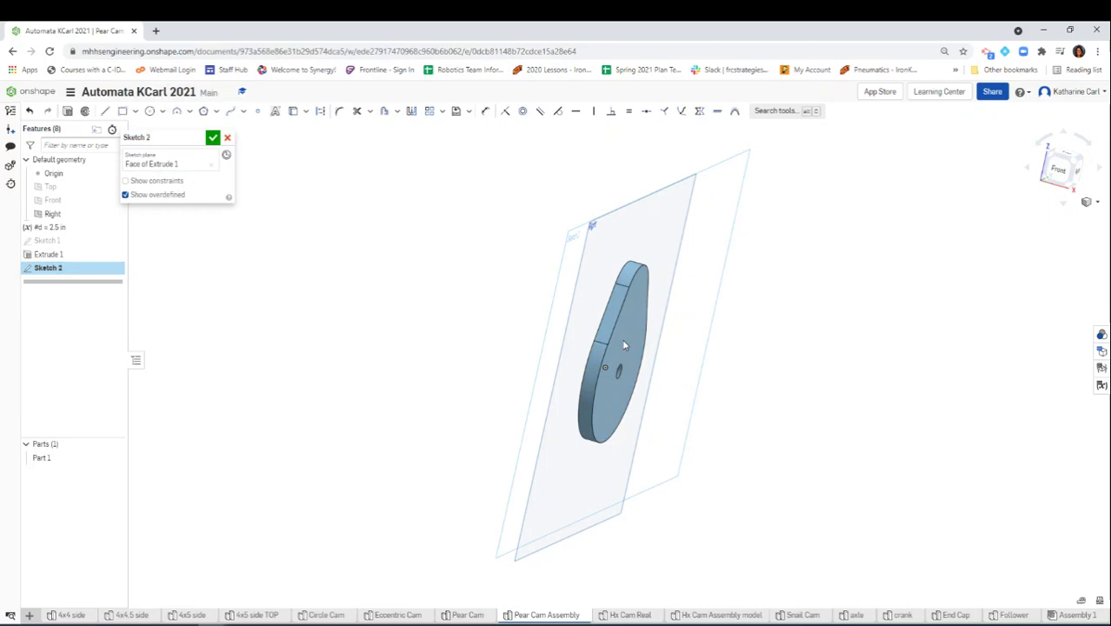
right_drag(755, 384, 771, 389)
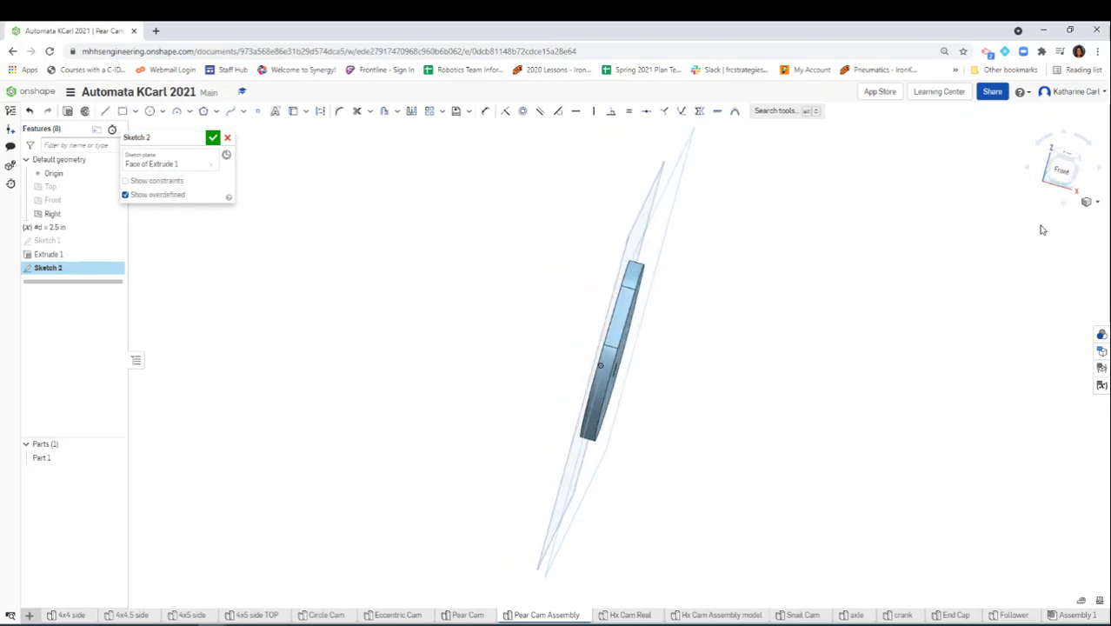
right_drag(1016, 258, 1001, 247)
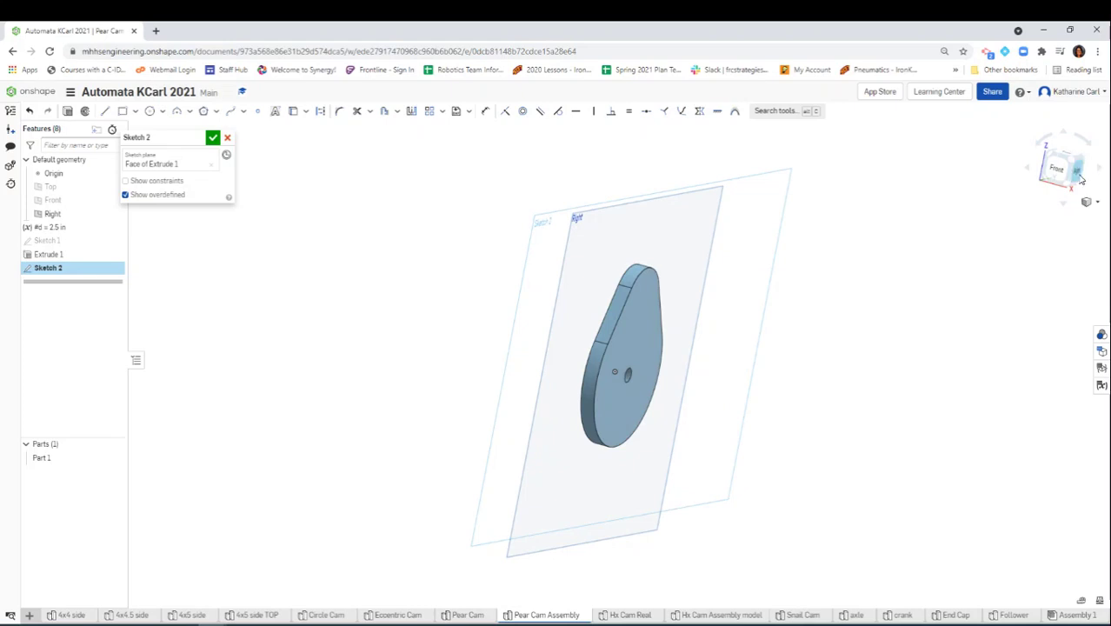
click(1079, 176)
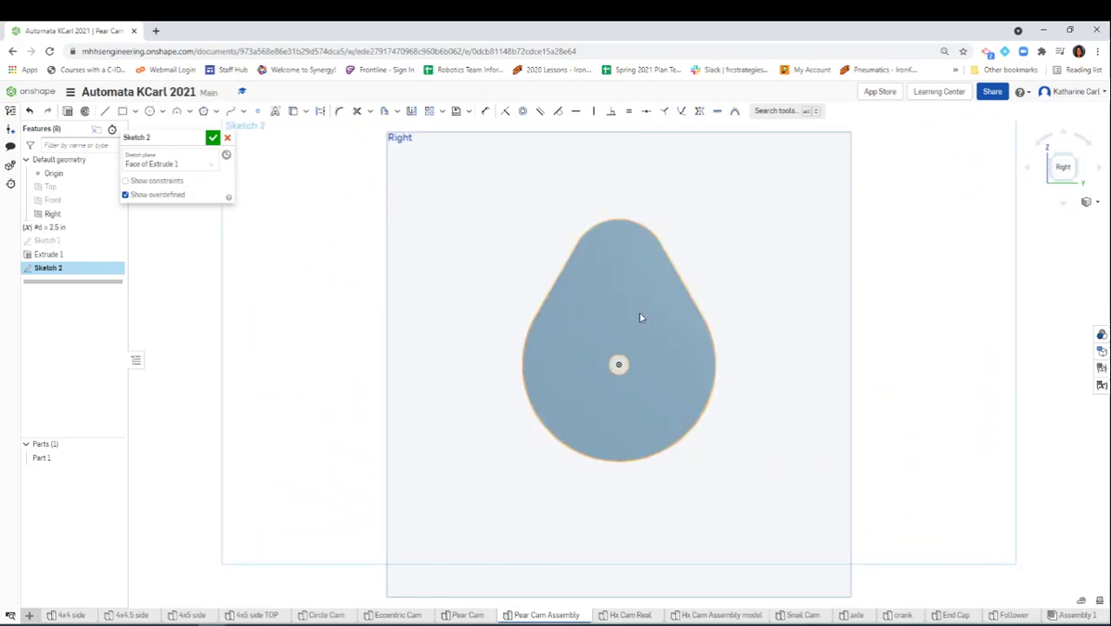
scroll(639, 317, up, 2)
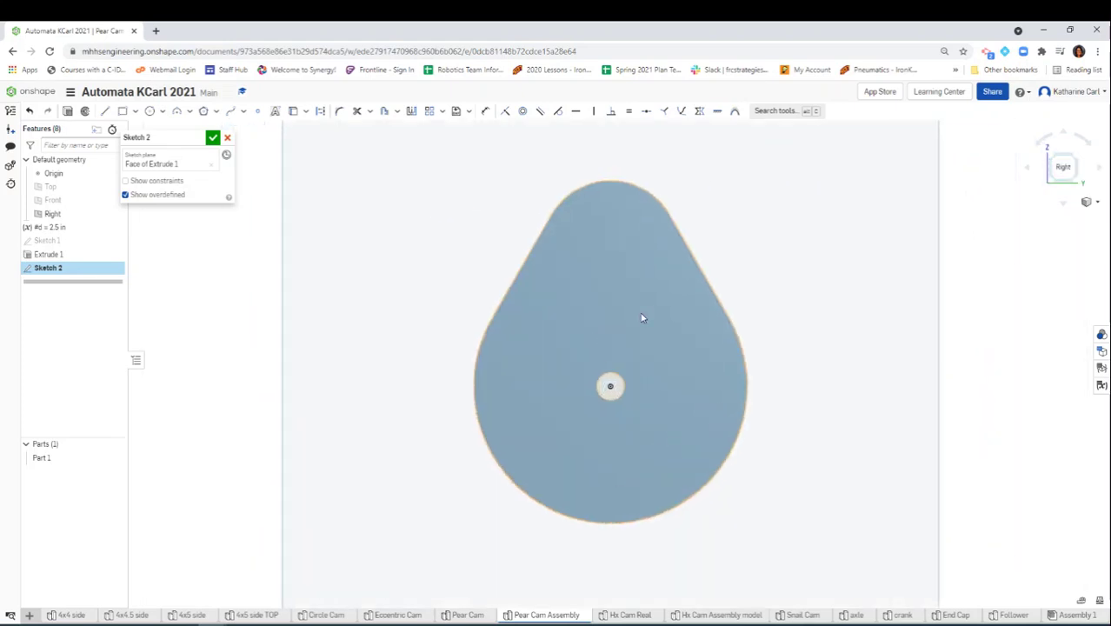
- Begin a spline fixed on the cam edge, placing points up the left slope toward the top
click(232, 113)
scroll(502, 215, up, 1)
scroll(502, 216, up, 4)
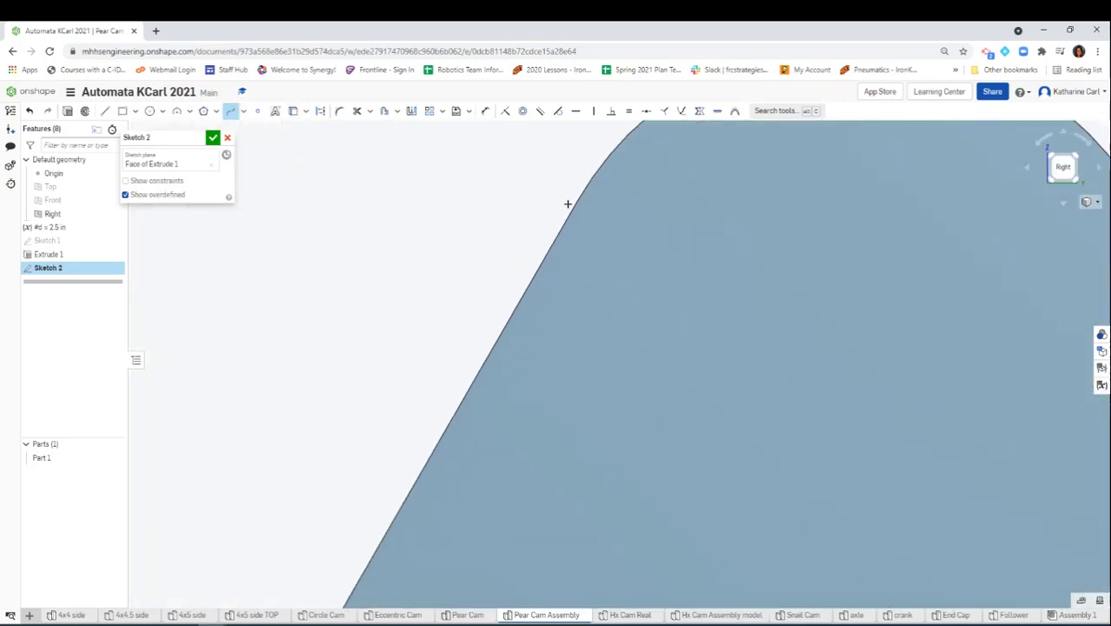
scroll(569, 205, up, 1)
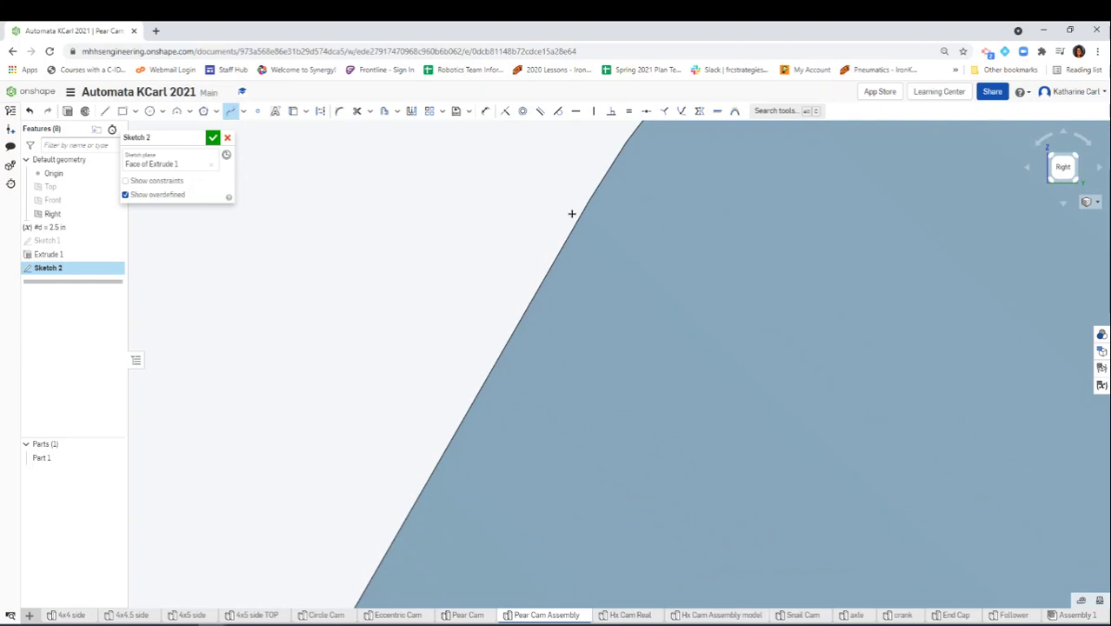
scroll(584, 196, down, 2)
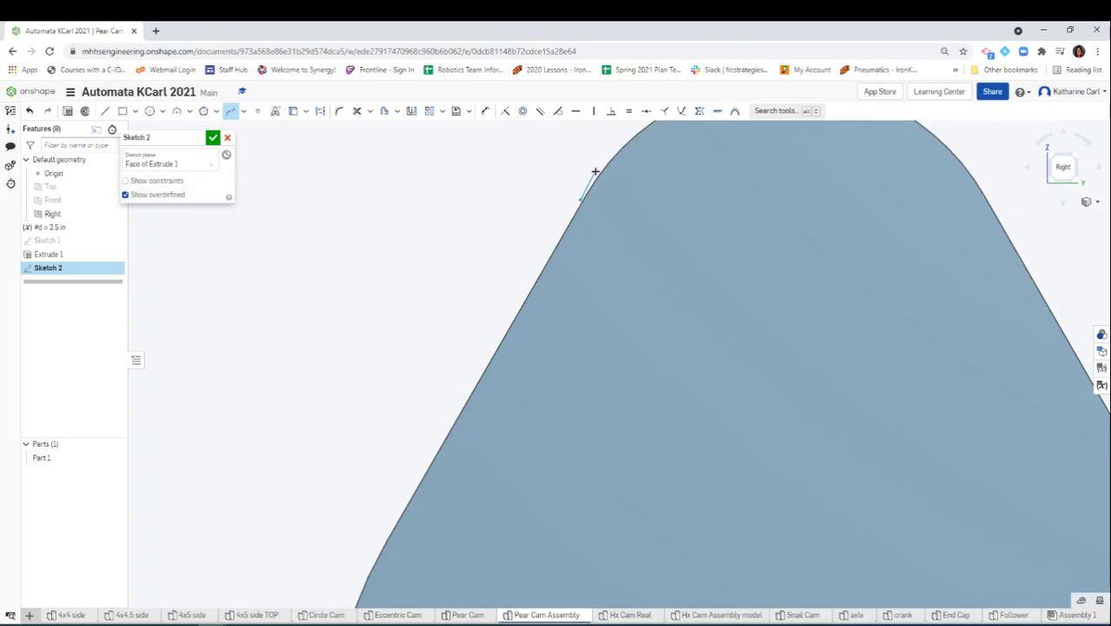
scroll(594, 171, up, 3)
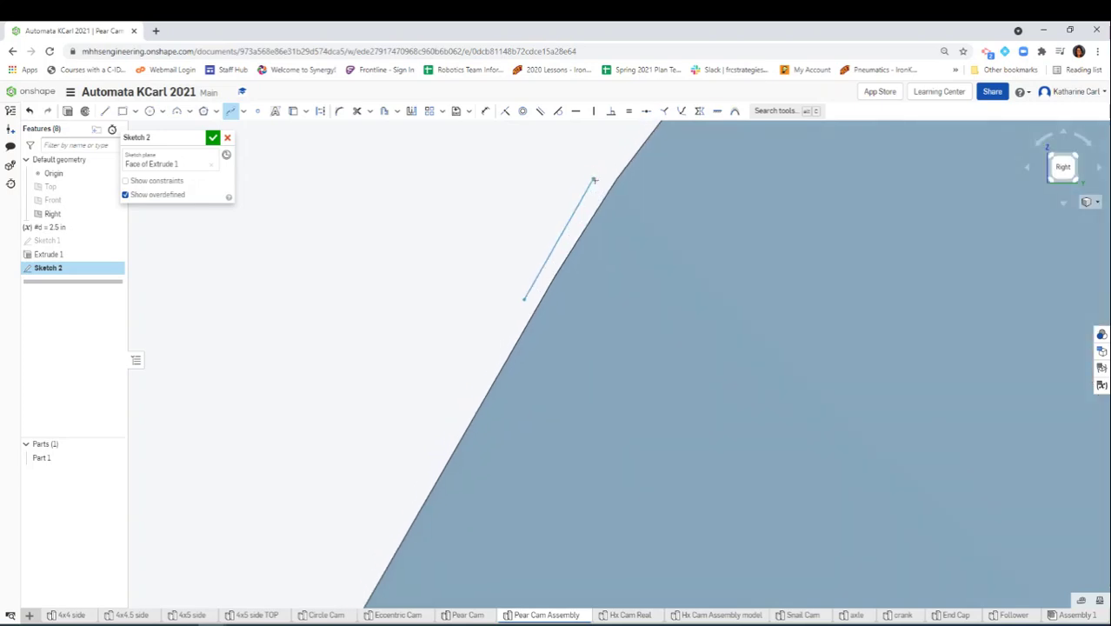
click(638, 137)
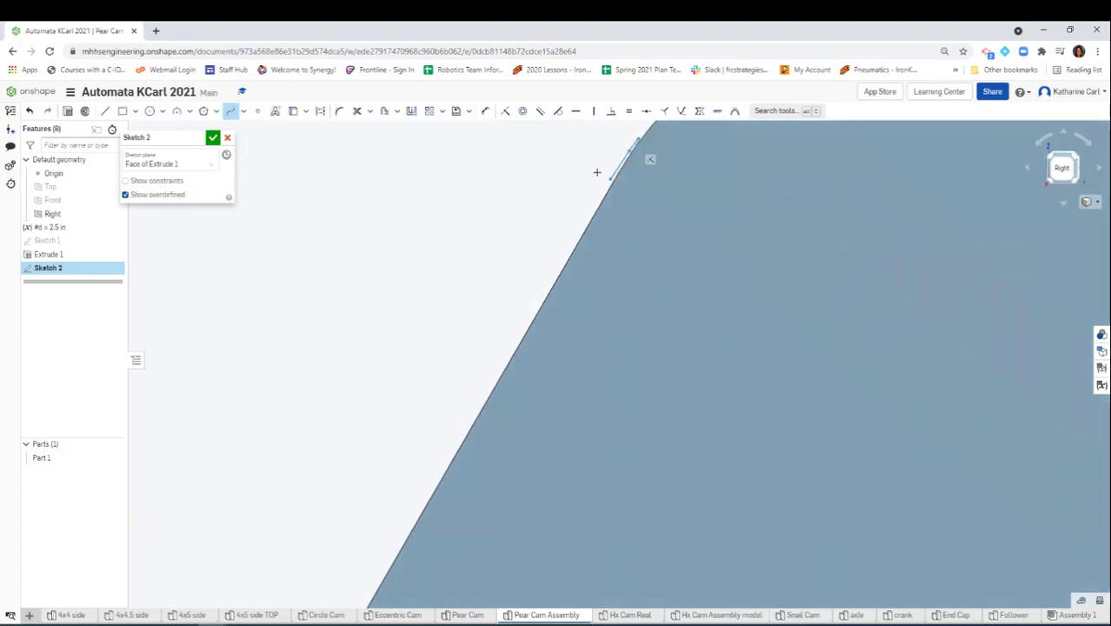
right_drag(596, 172, 640, 153)
scroll(641, 152, down, 5)
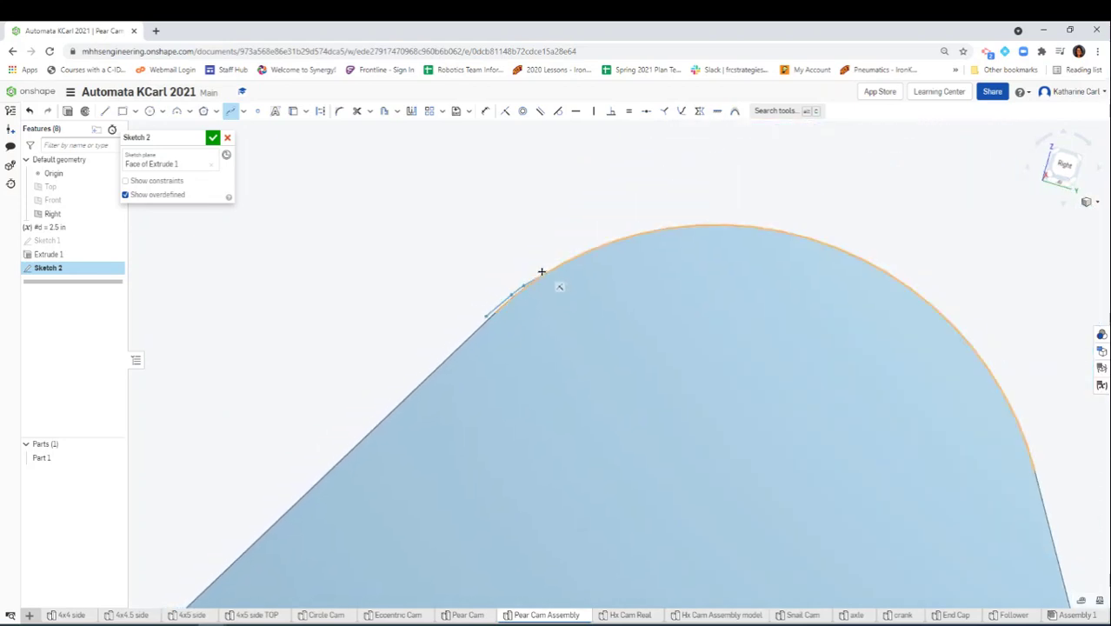
scroll(539, 273, up, 3)
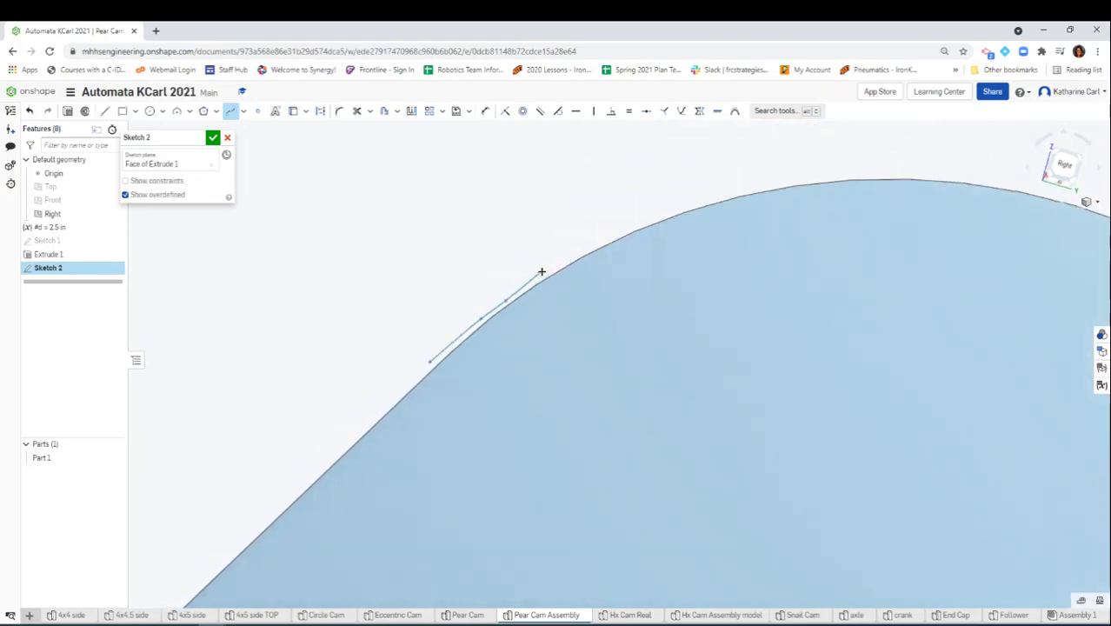
click(542, 277)
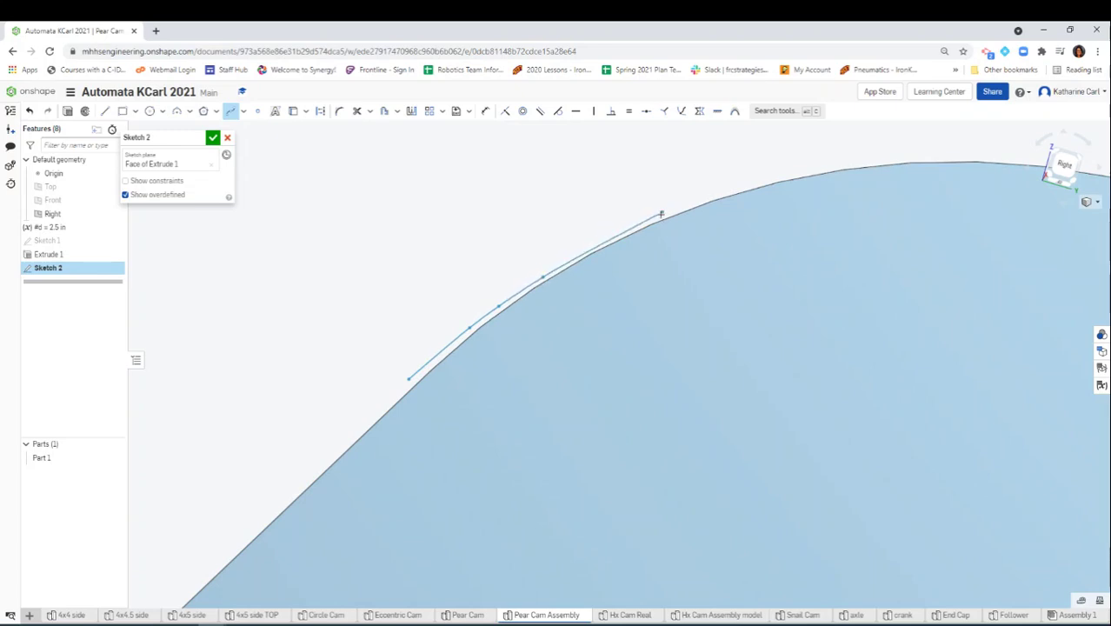
click(652, 218)
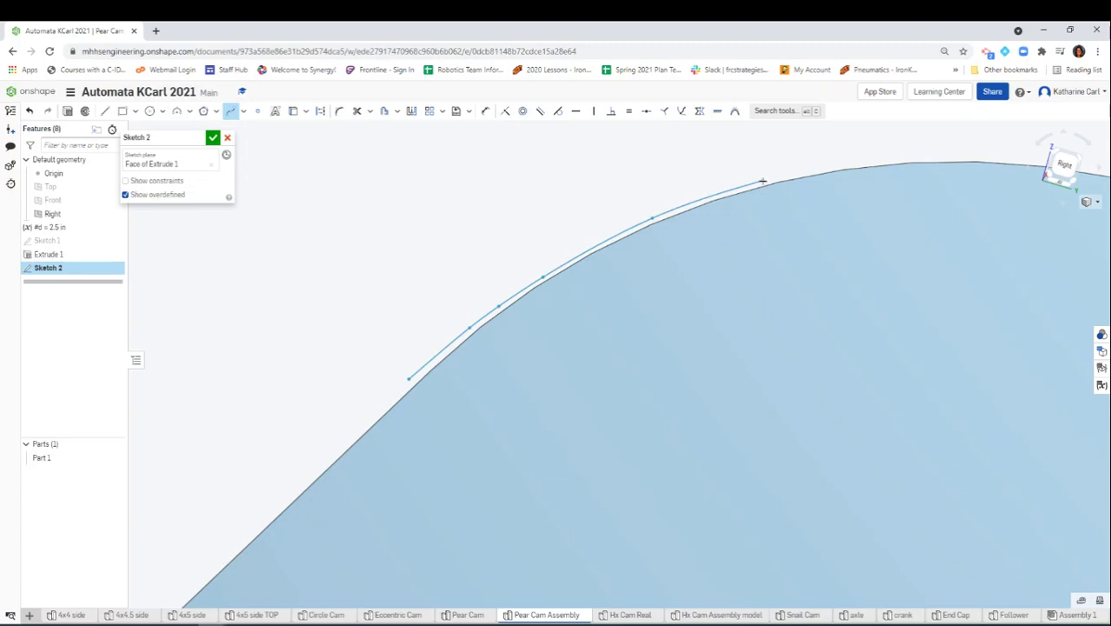
click(871, 160)
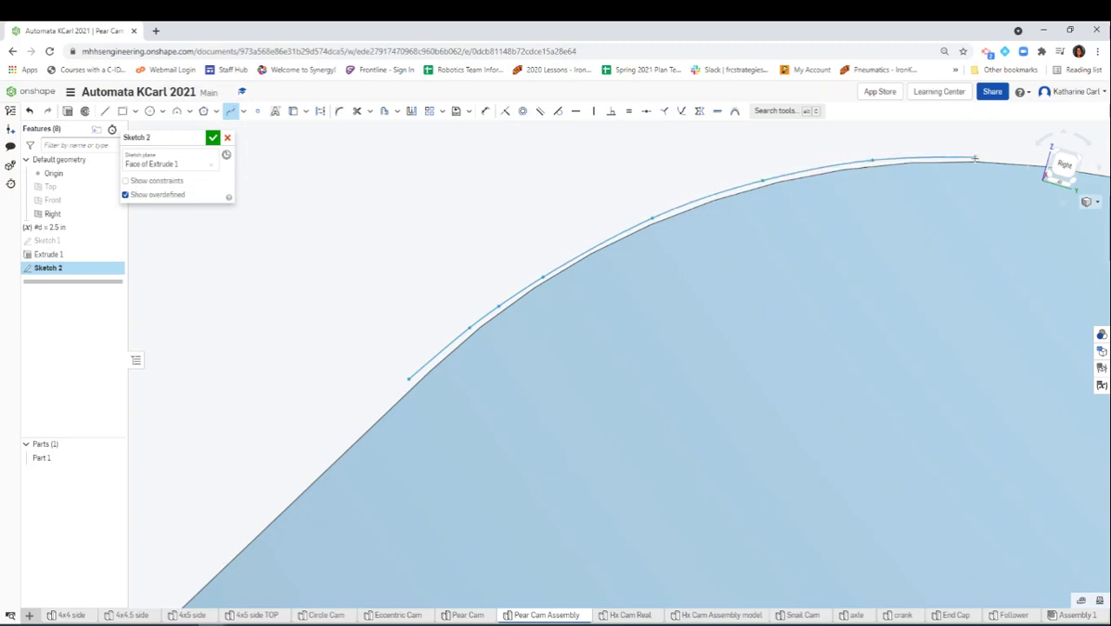
- Continue the spline over the cam's rounded top and onto the right-hand arc
middle_drag(974, 159, 632, 165)
click(574, 165)
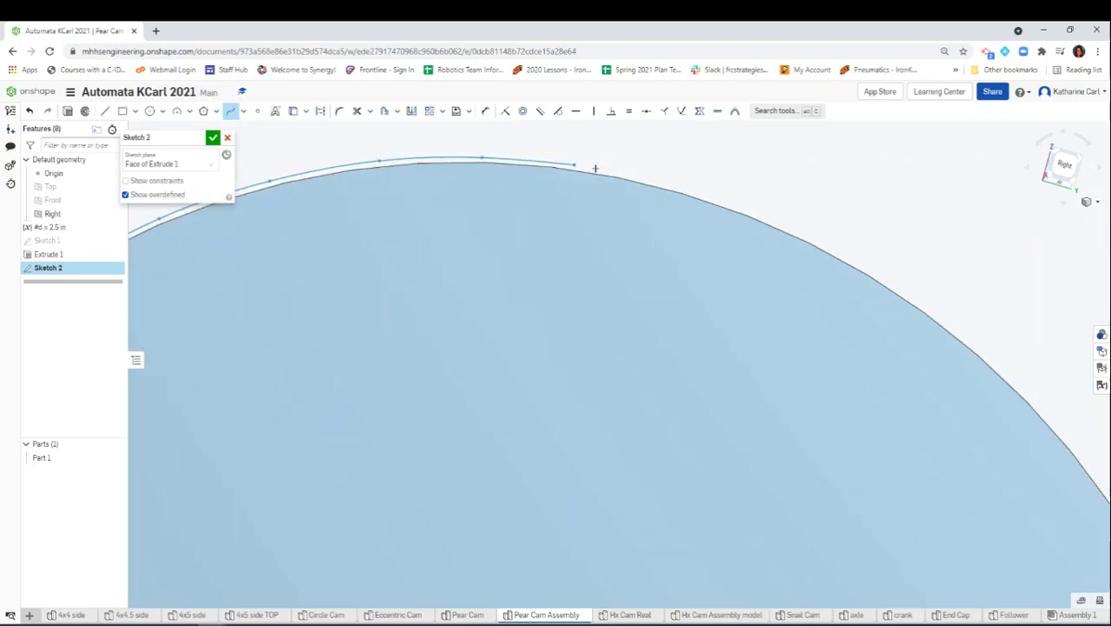
click(676, 187)
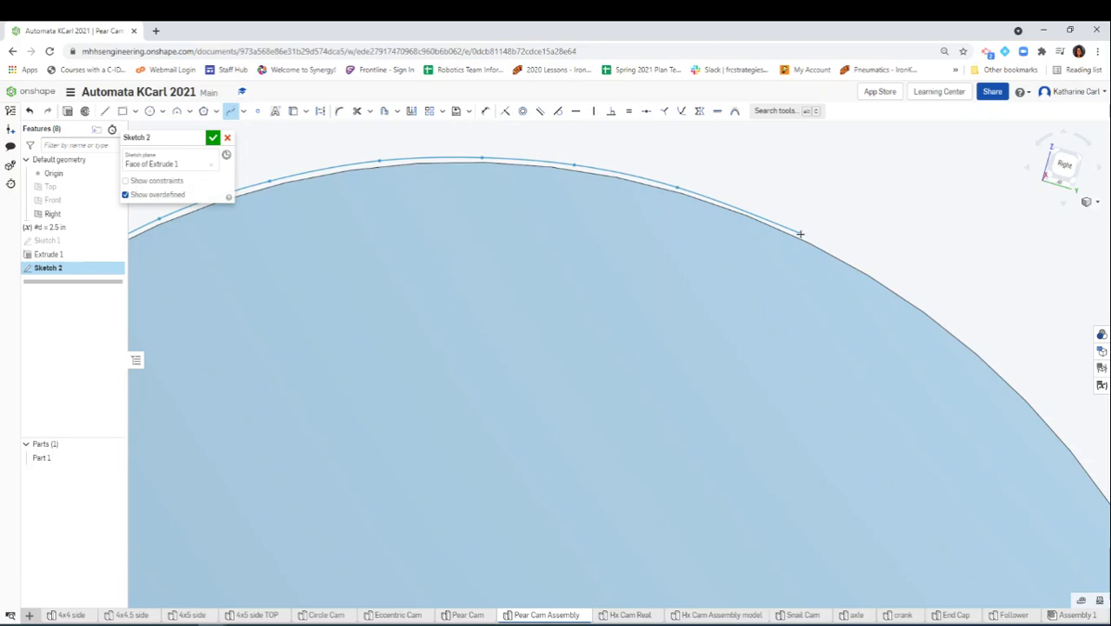
click(799, 234)
click(900, 305)
scroll(849, 288, down, 3)
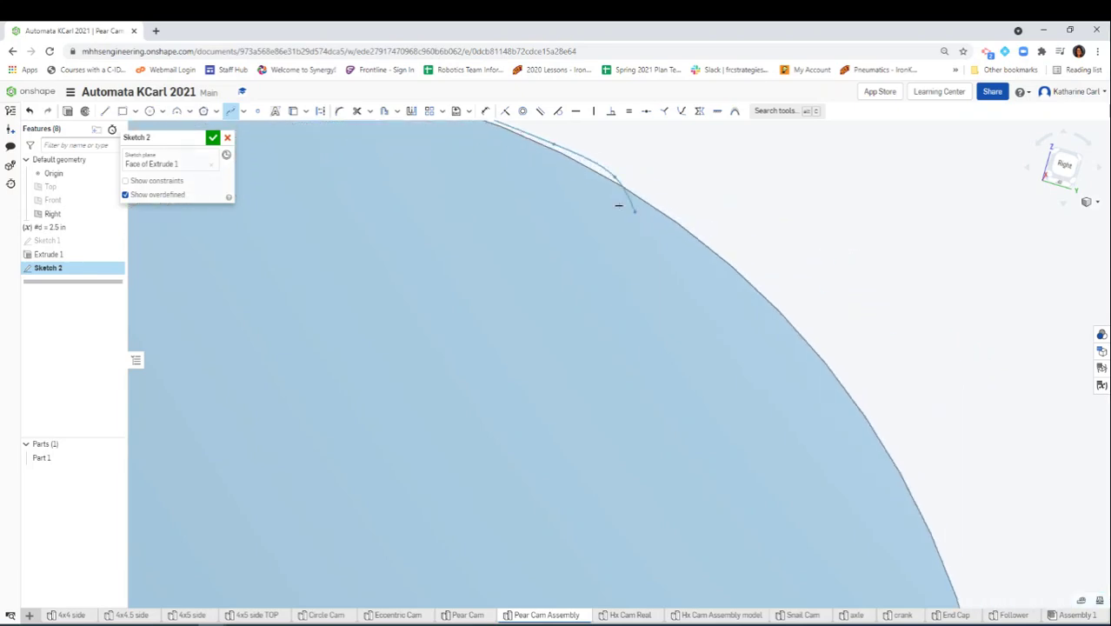
click(672, 225)
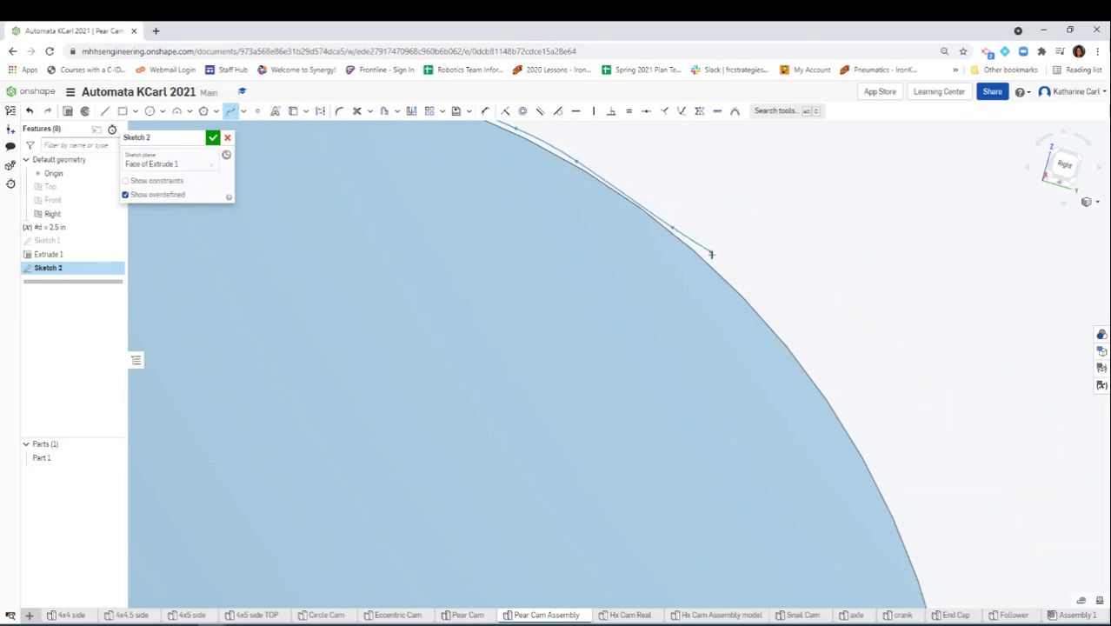
click(714, 261)
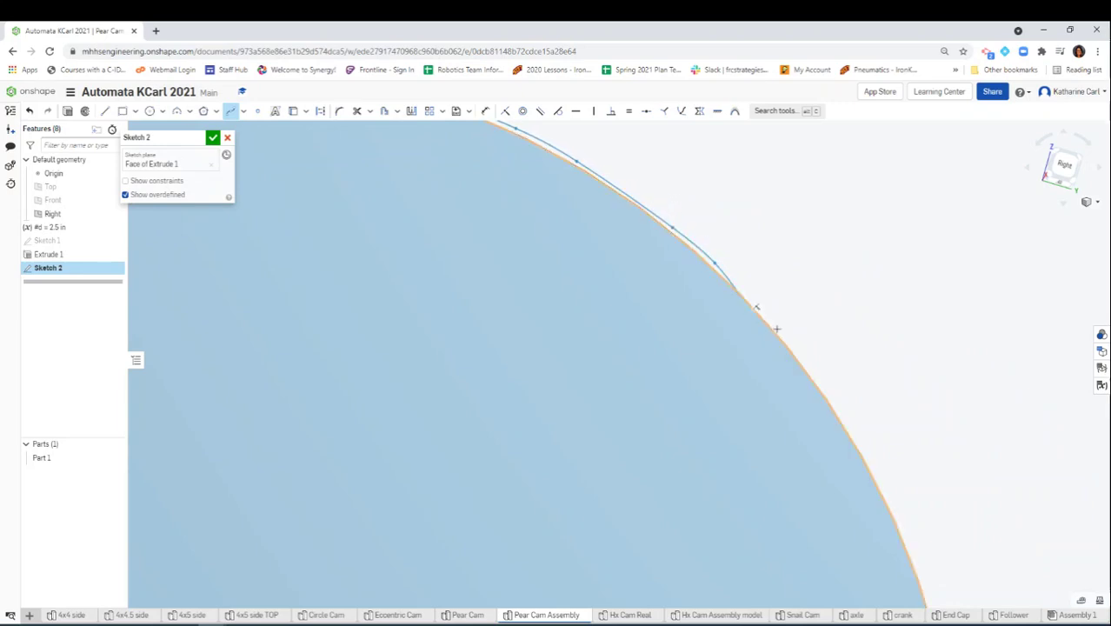
click(786, 338)
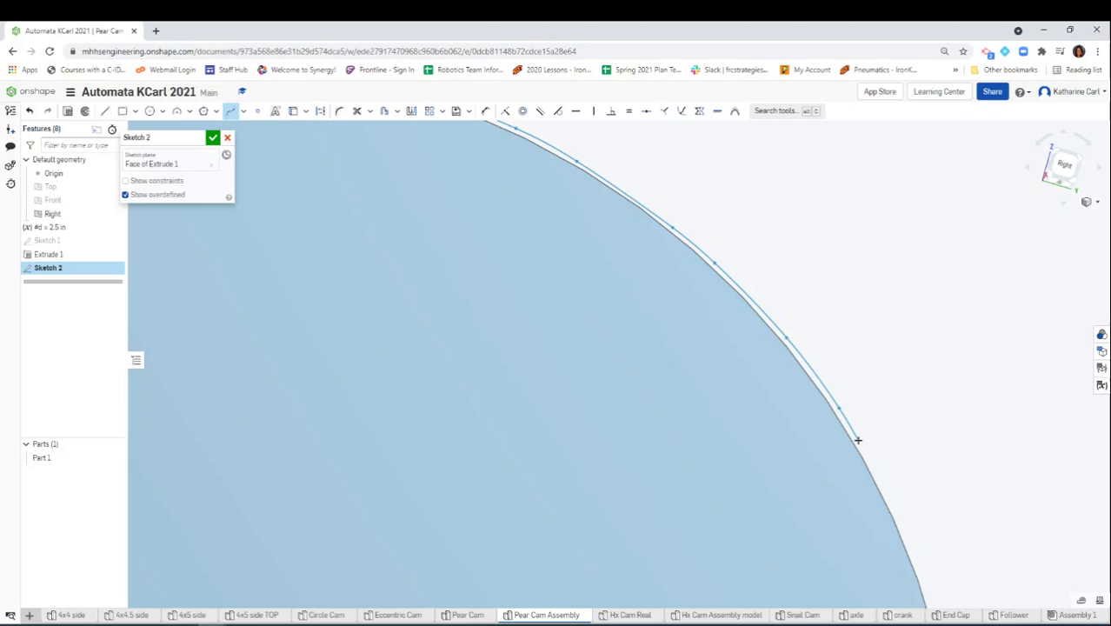
- Extend the spline down the straighter right edge to the curving lower edge
scroll(834, 391, up, 4)
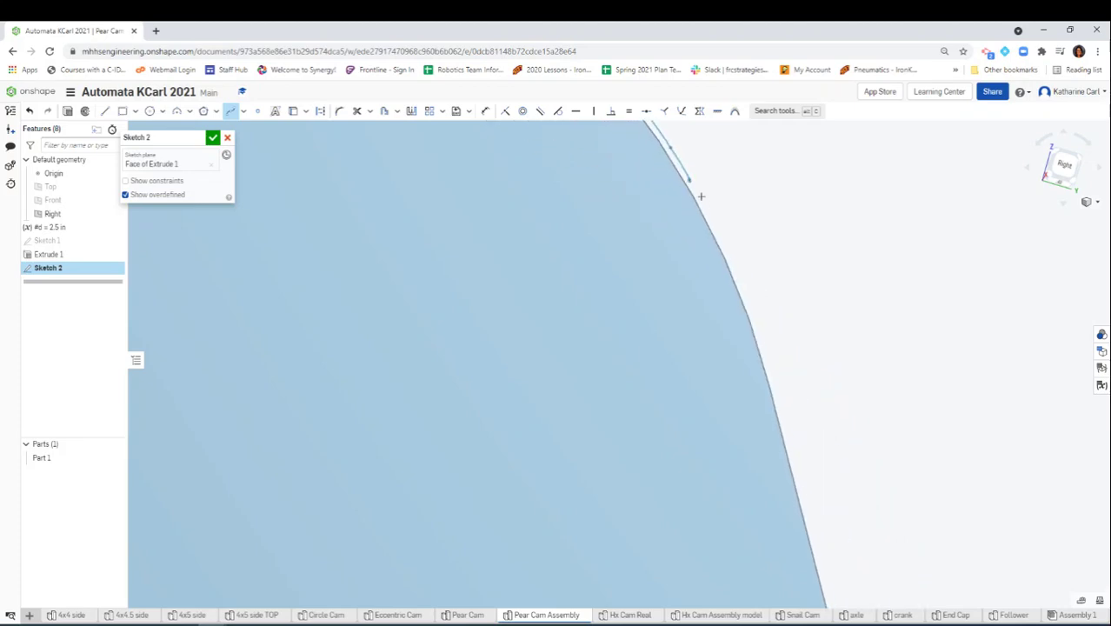
click(730, 263)
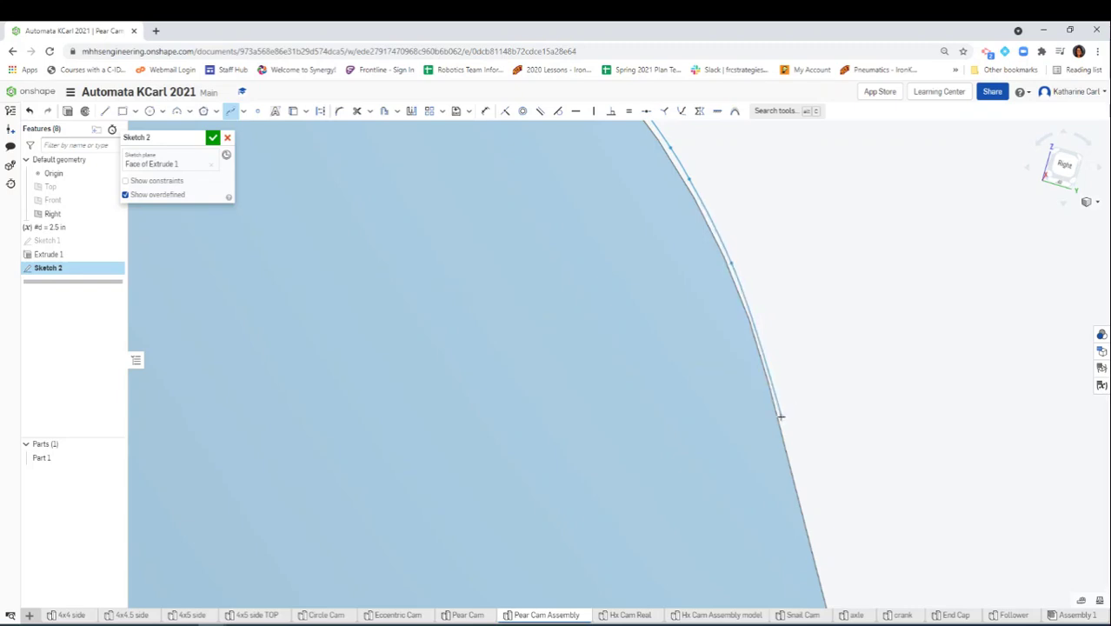
scroll(773, 398, down, 3)
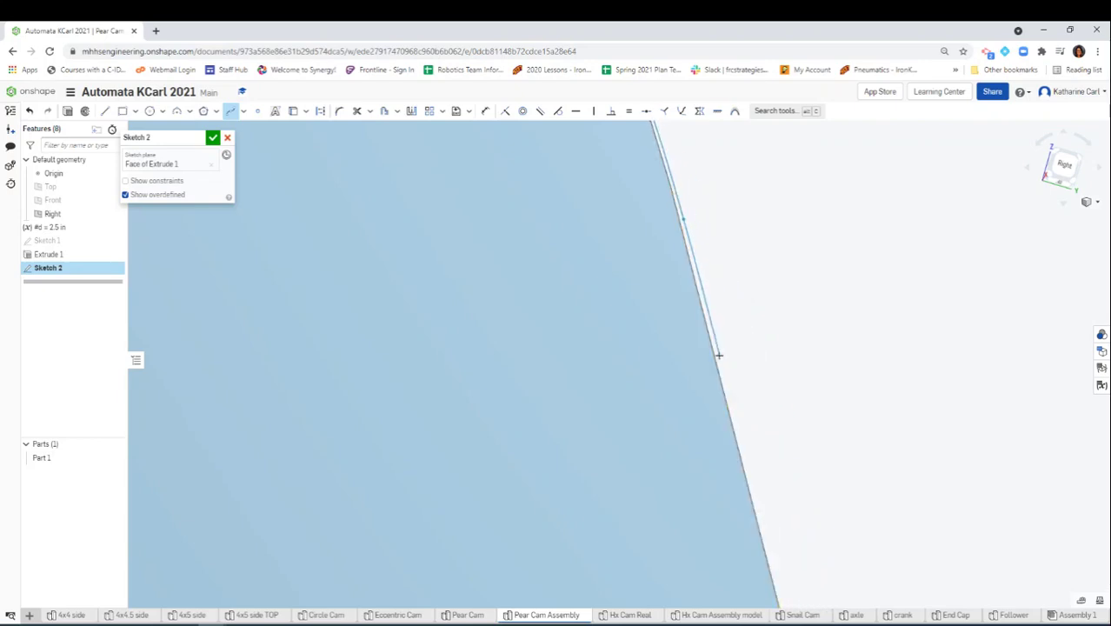
click(718, 354)
click(752, 483)
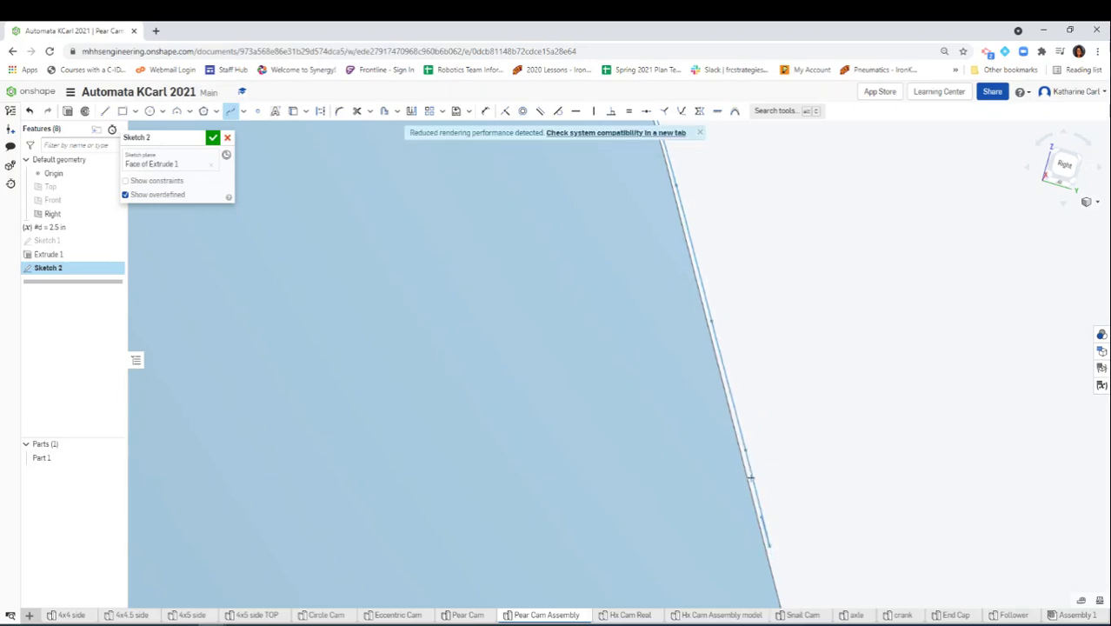
scroll(776, 579, up, 5)
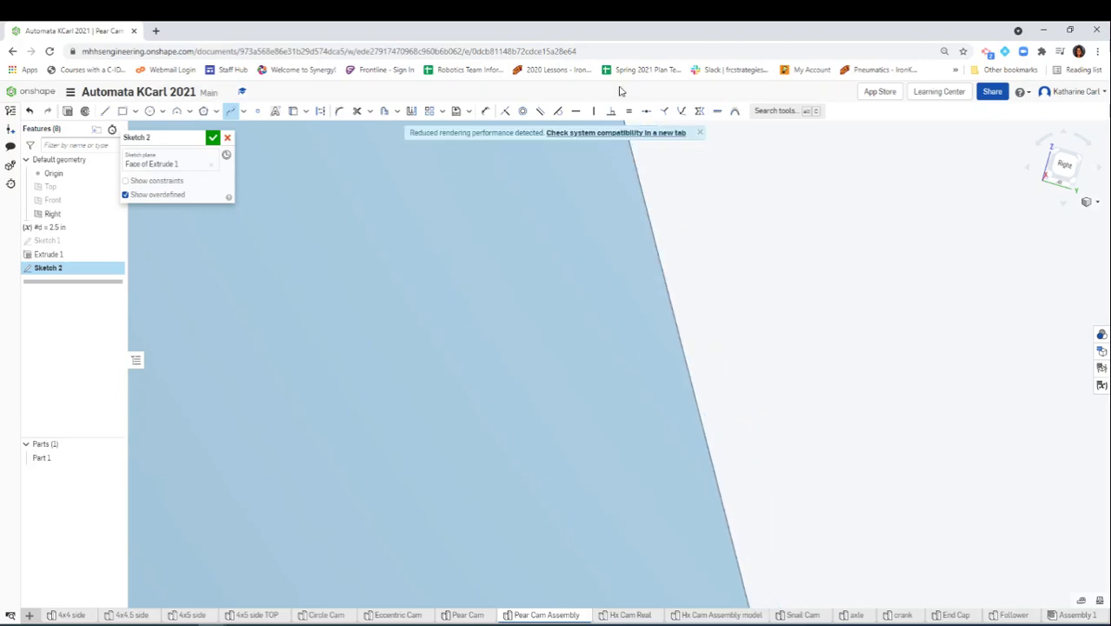
click(697, 386)
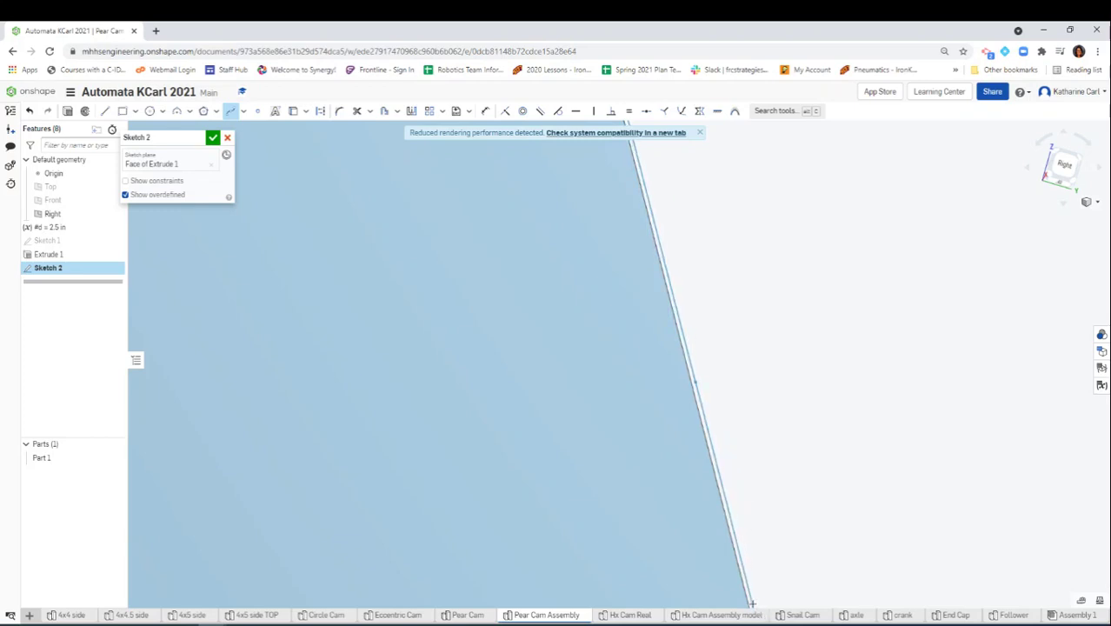
scroll(730, 543, up, 3)
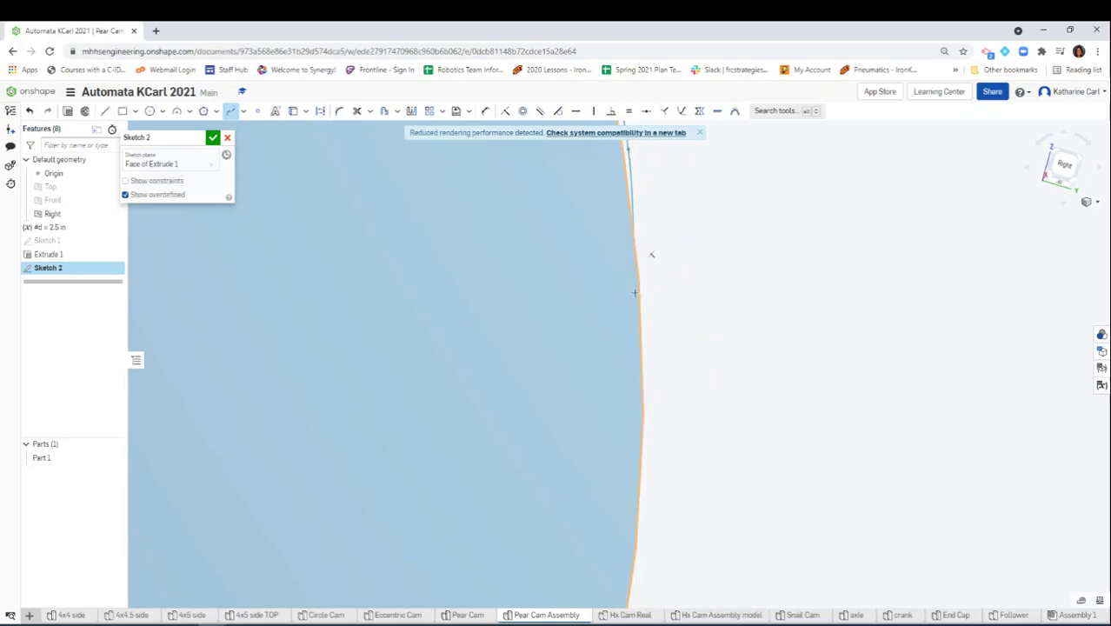
click(646, 316)
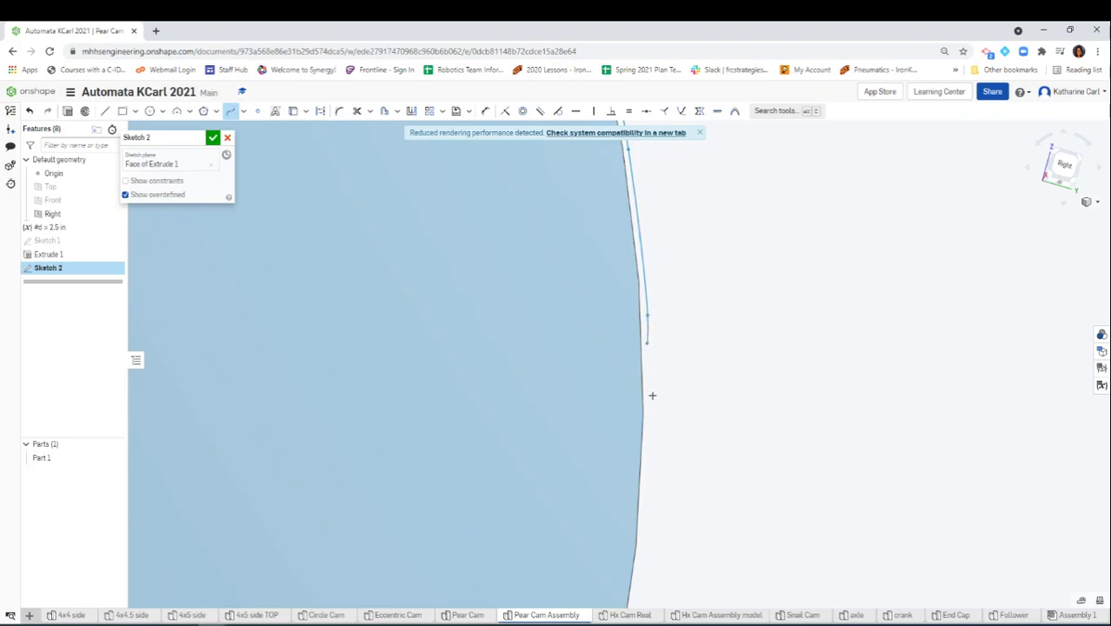
click(643, 505)
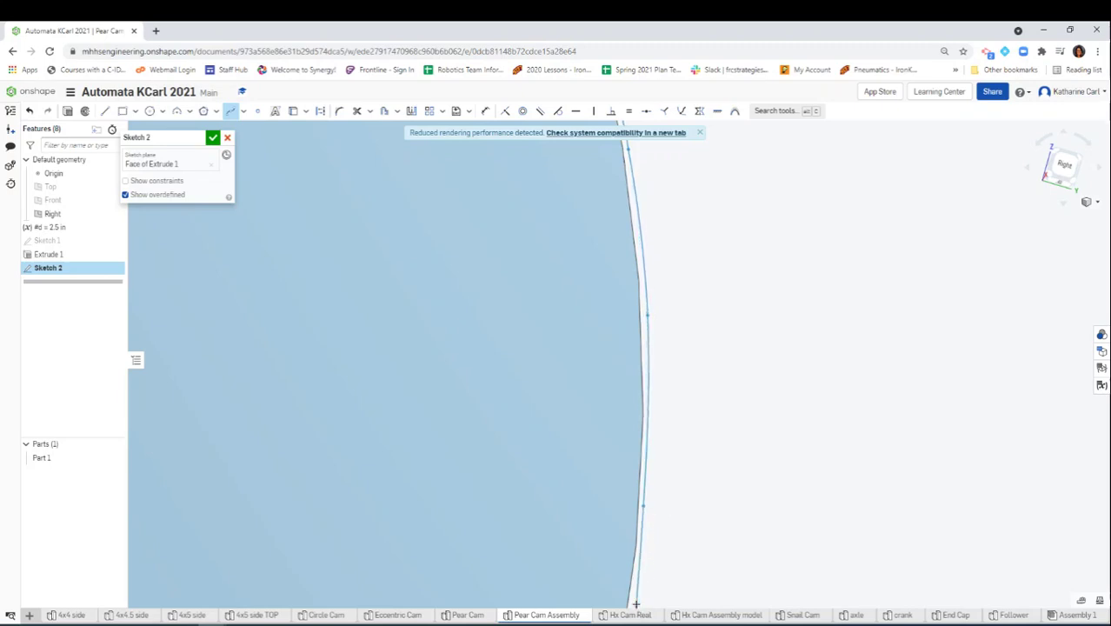
scroll(641, 336, down, 5)
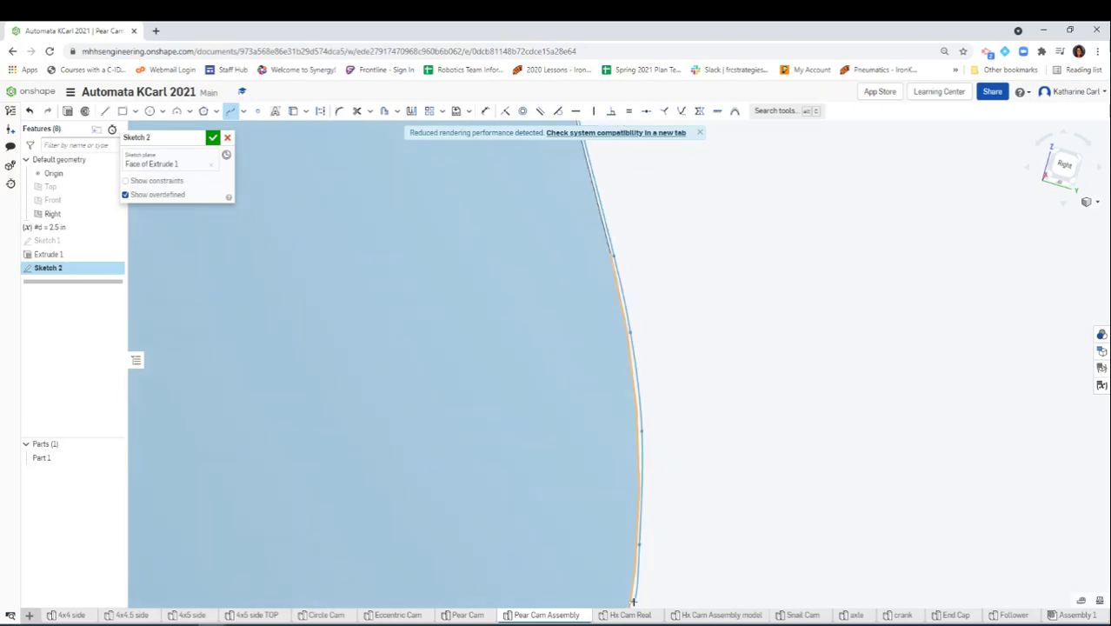
scroll(632, 253, down, 2)
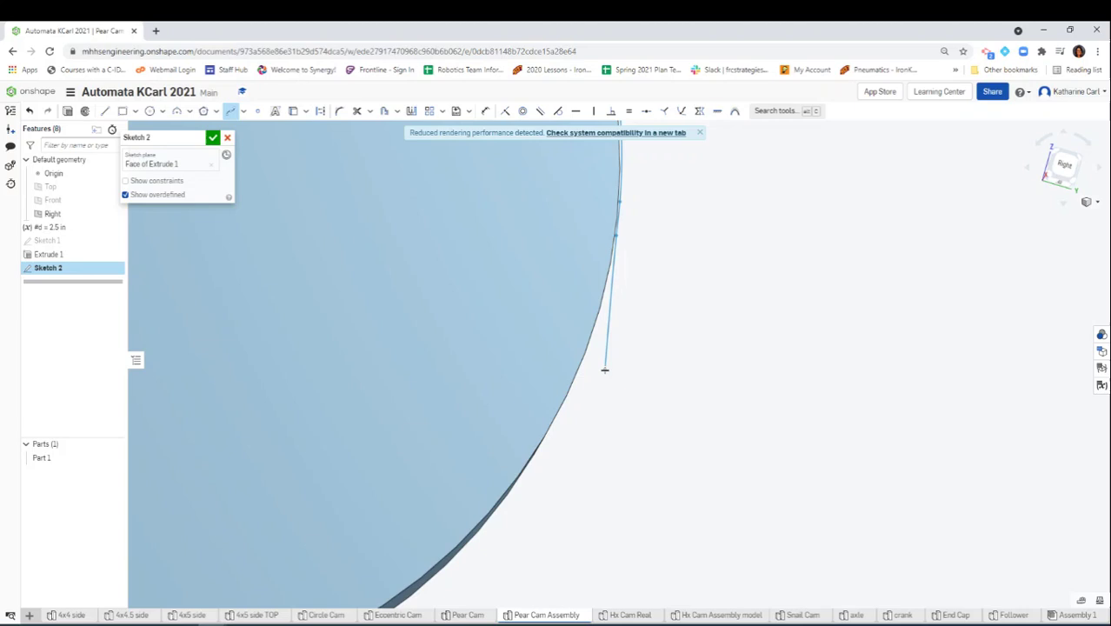
scroll(605, 367, up, 1)
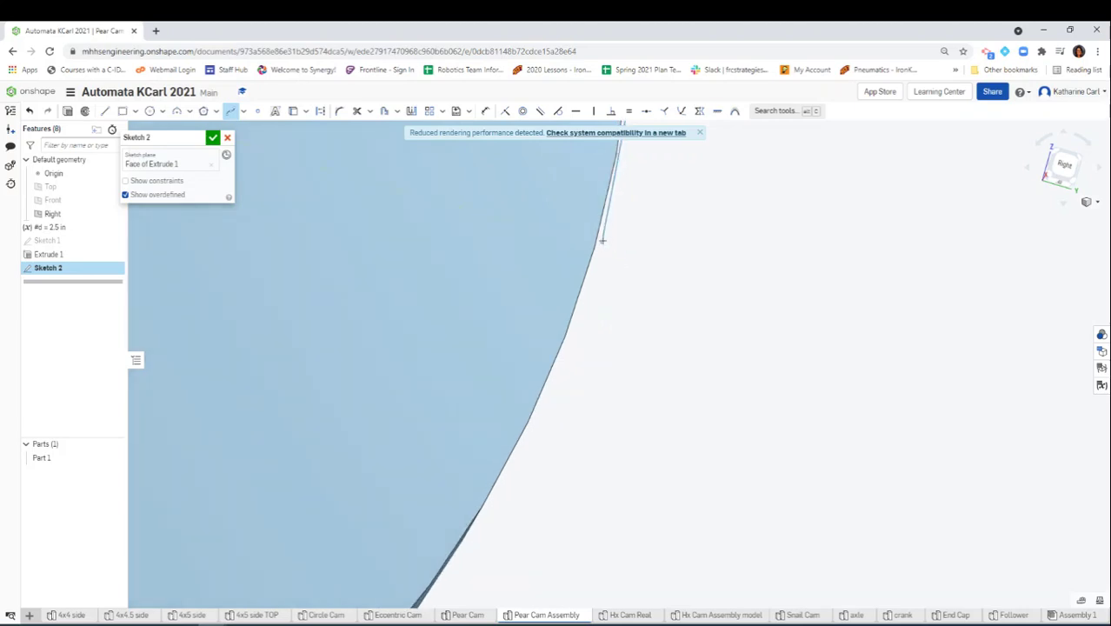
scroll(622, 227, up, 2)
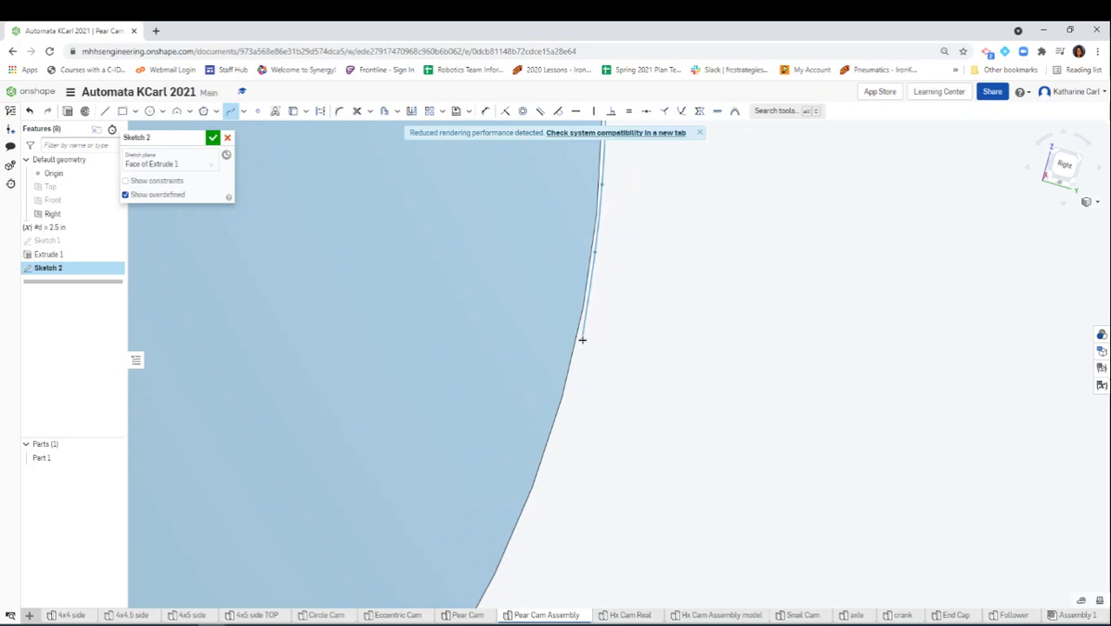
click(548, 451)
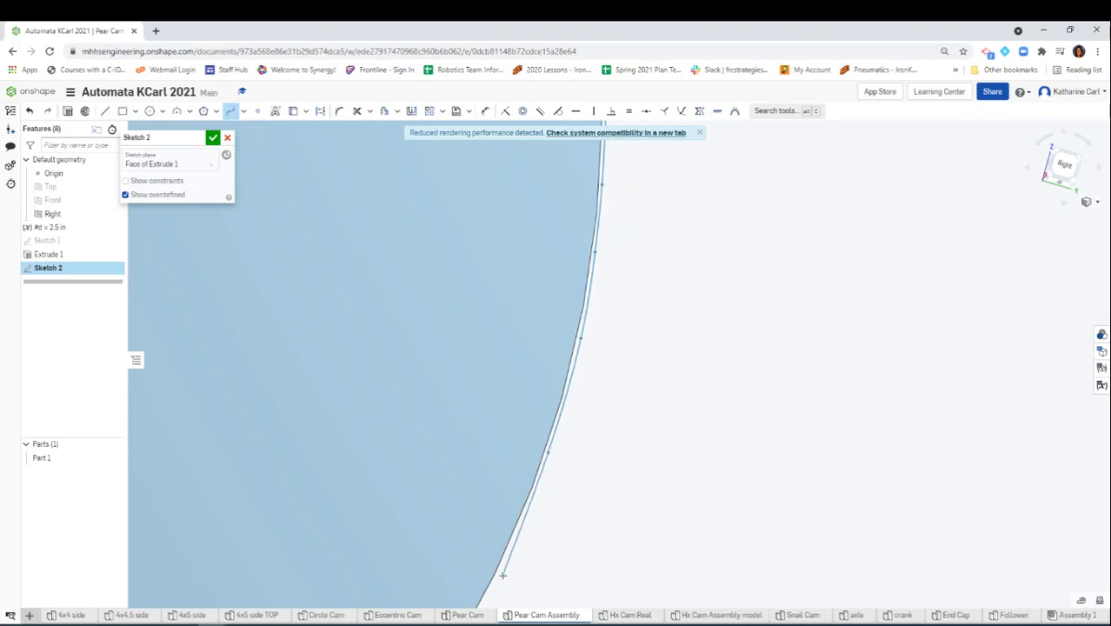
right_drag(497, 577, 626, 149)
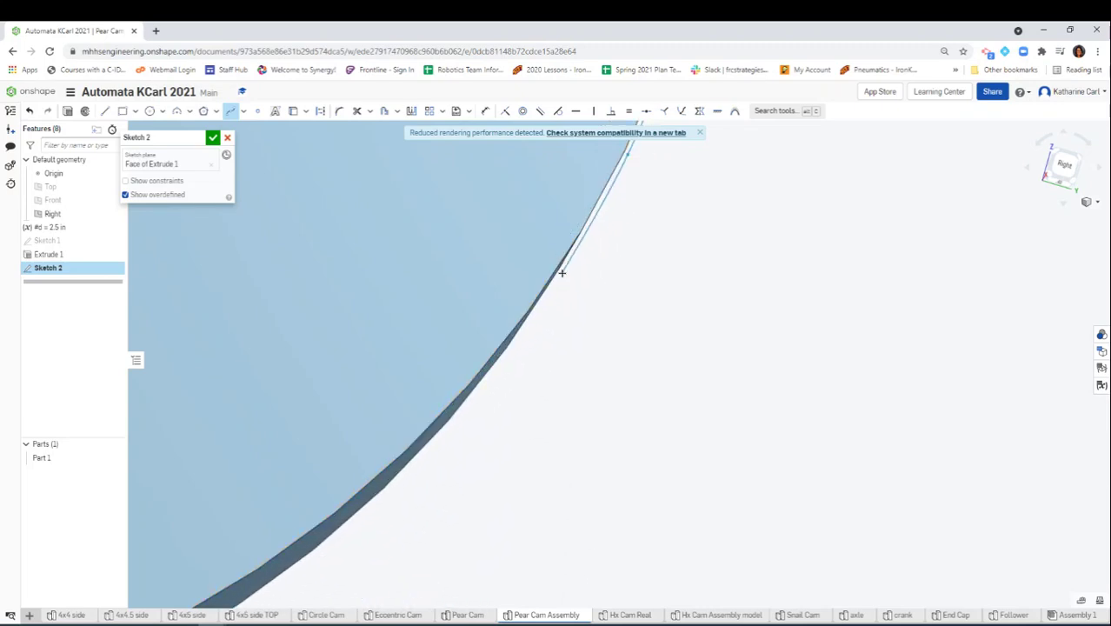
- Continue the spline from the right edge around the cam's bottom curve
click(1062, 164)
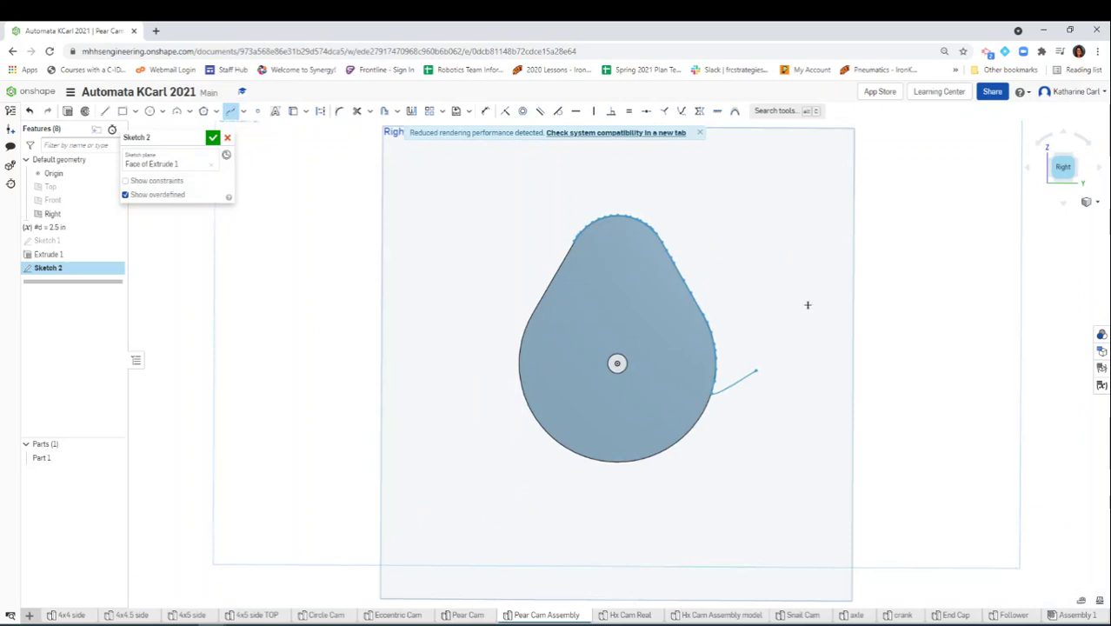
scroll(719, 413, up, 10)
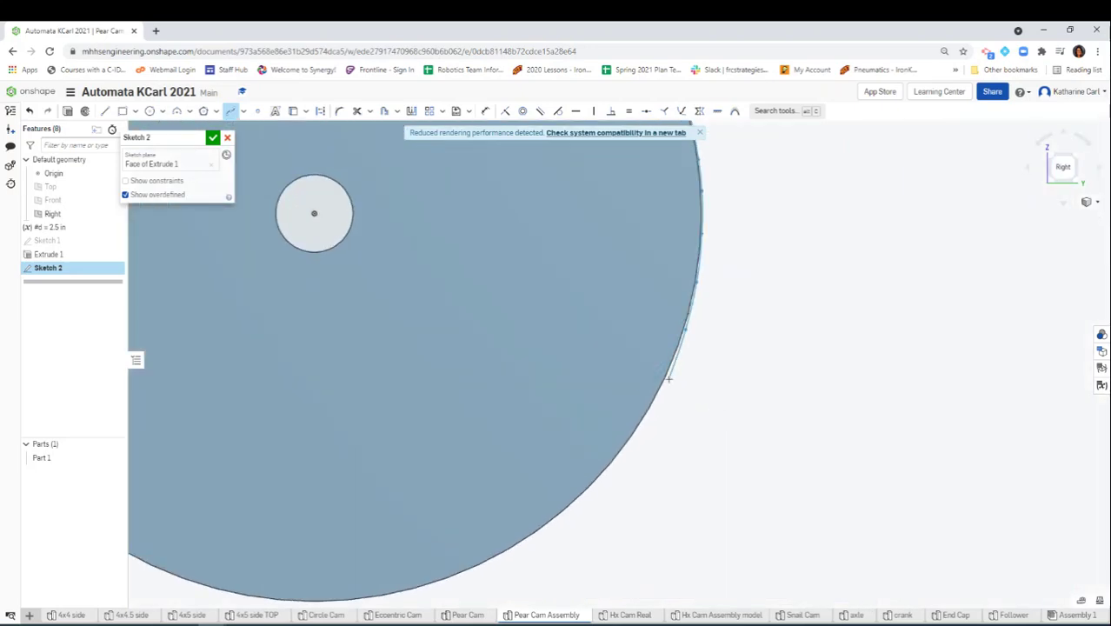
click(669, 378)
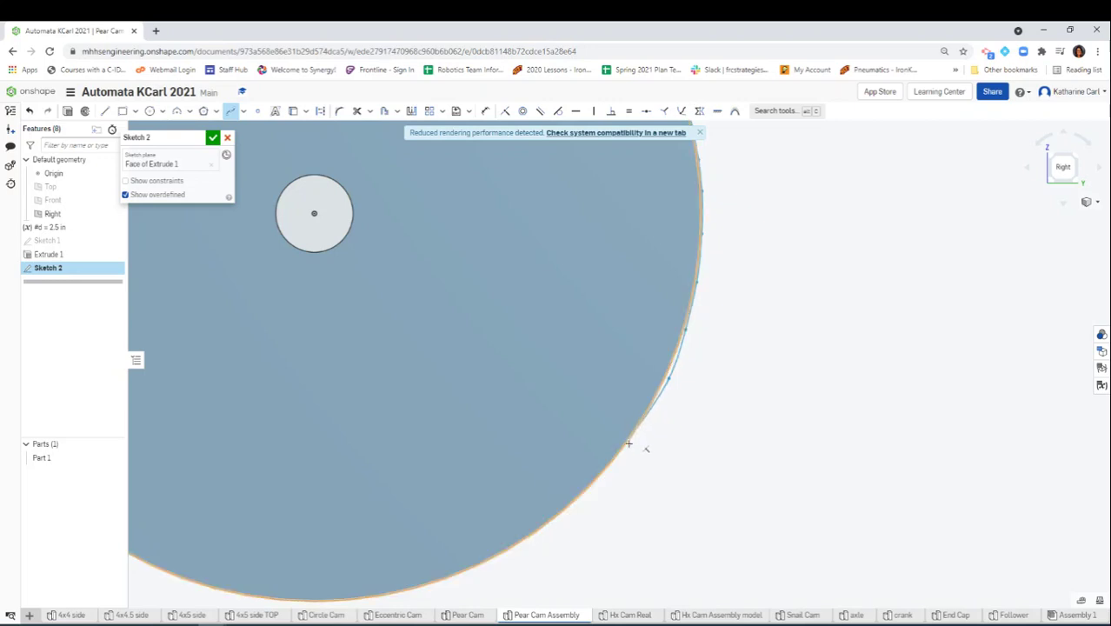
scroll(627, 444, up, 3)
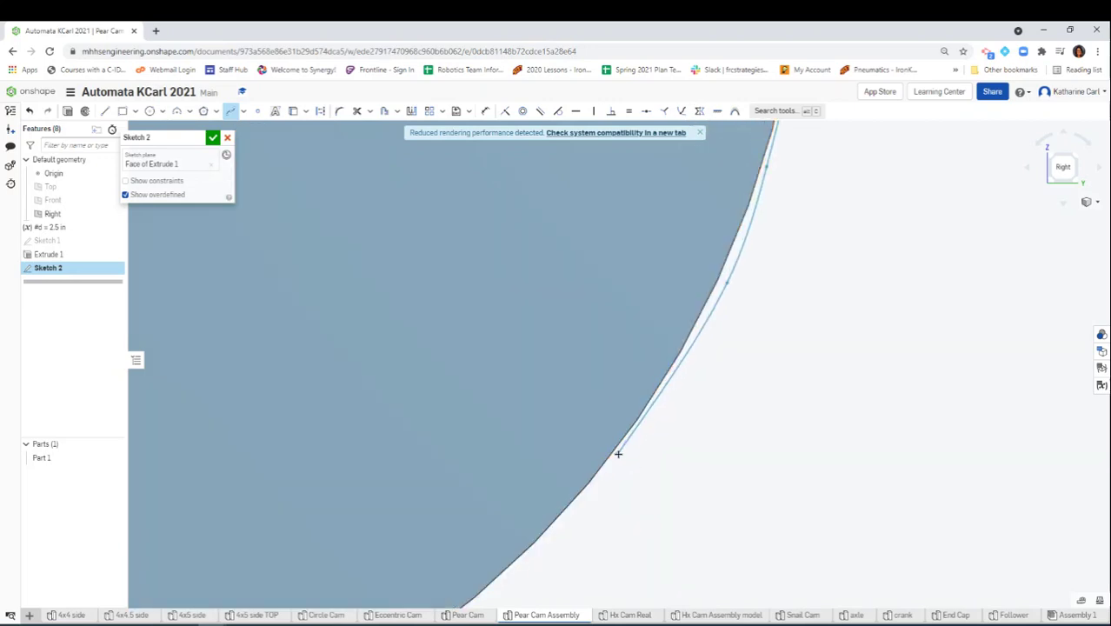
click(617, 453)
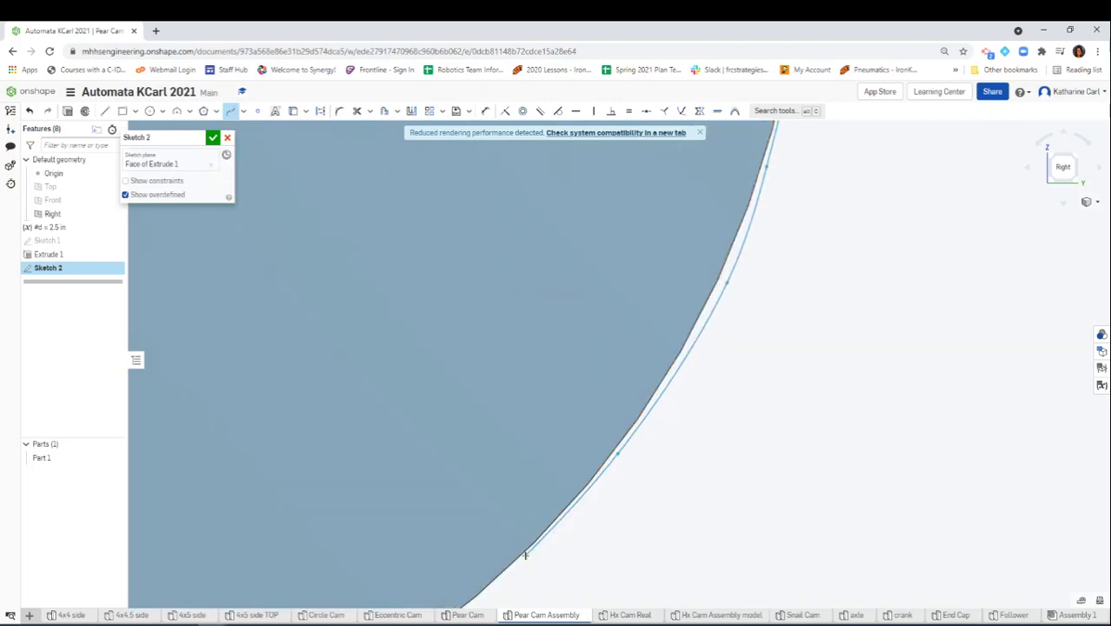
click(525, 553)
mouse_move(525, 554)
right_down()
mouse_move(568, 459)
mouse_move(699, 267)
right_up()
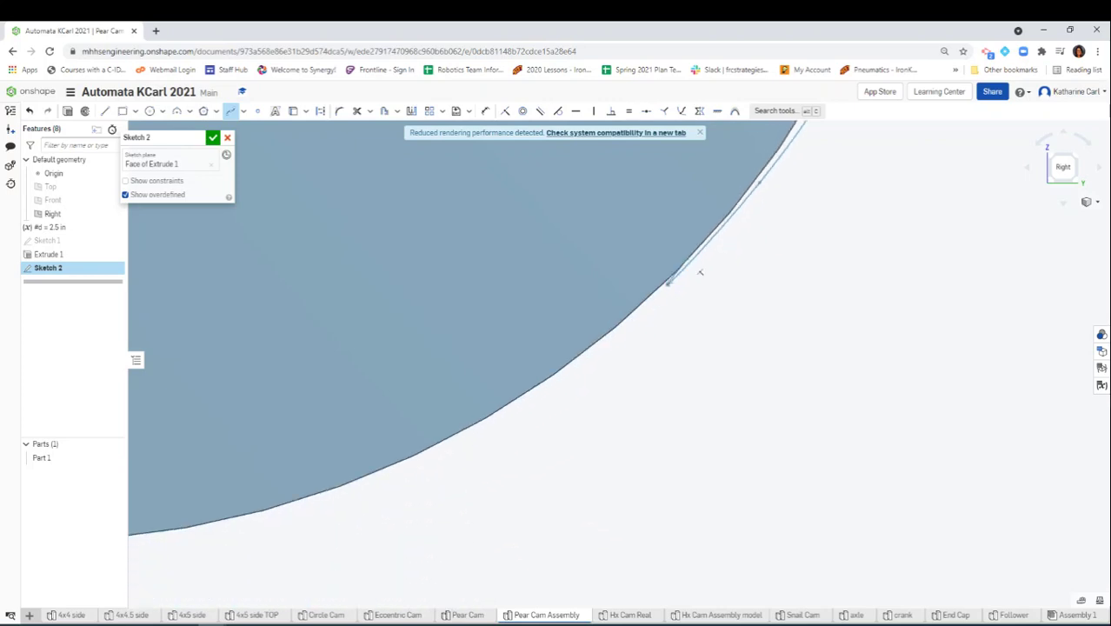
click(574, 365)
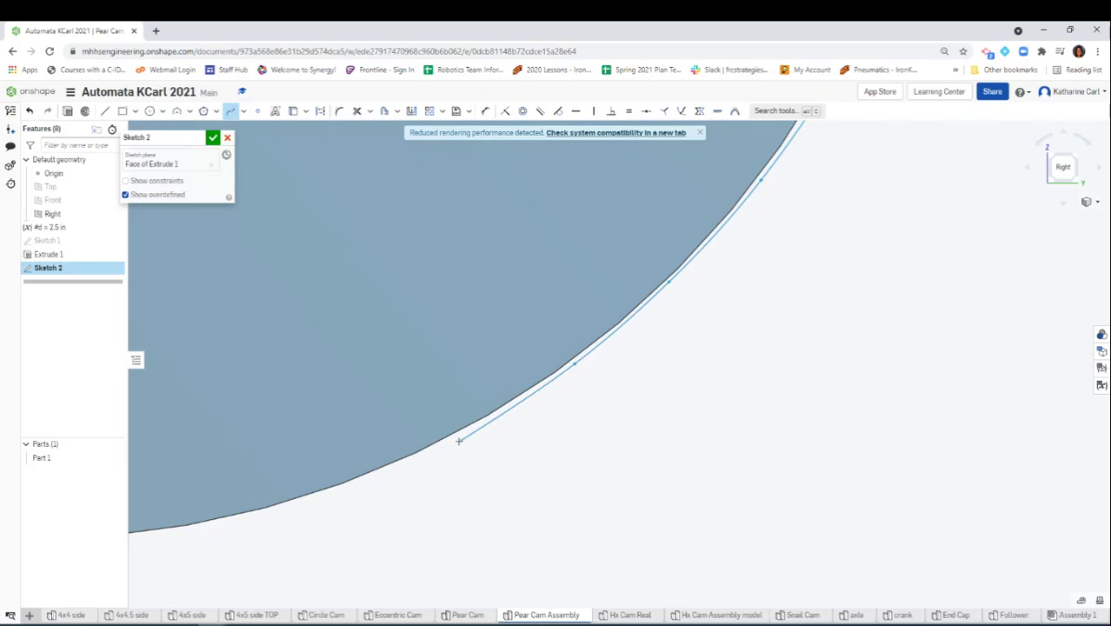
click(452, 440)
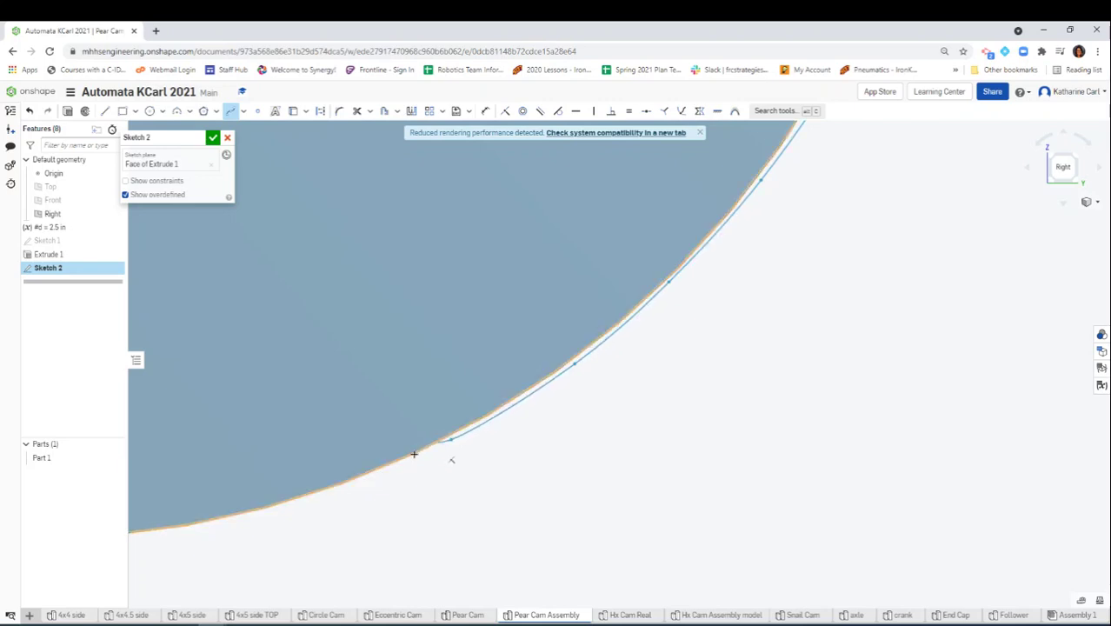
click(358, 482)
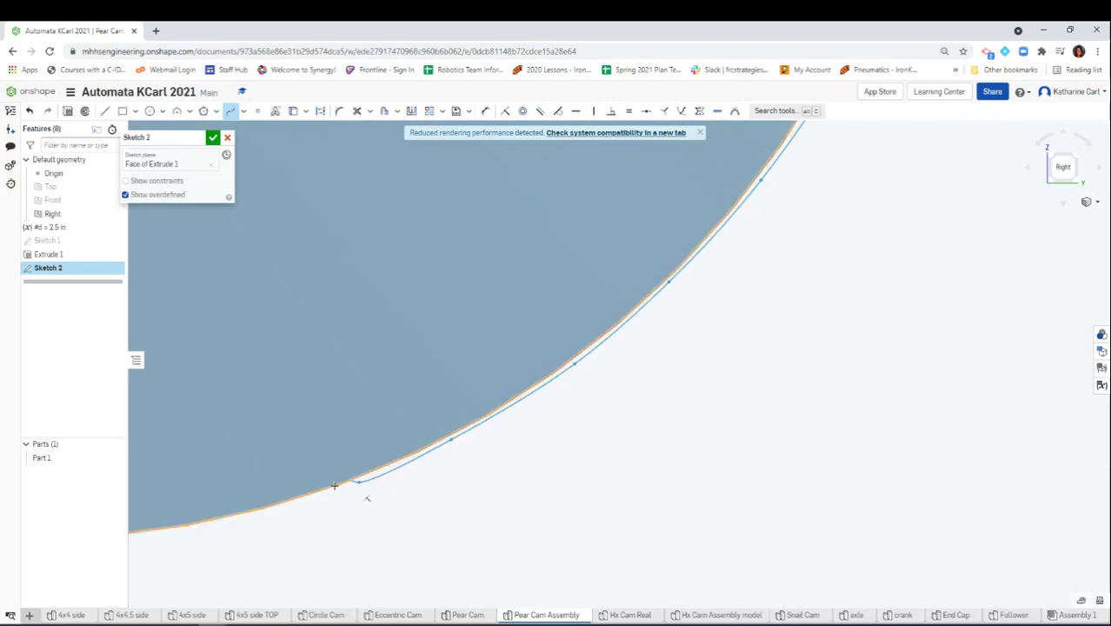
click(266, 514)
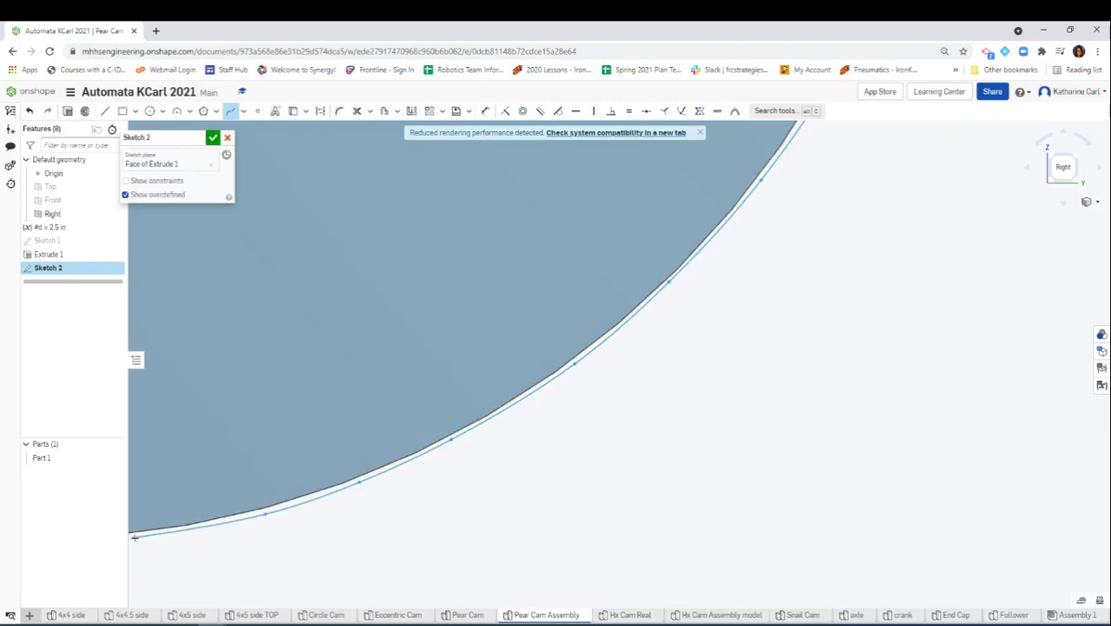
mouse_move(135, 537)
middle_down()
mouse_move(255, 521)
mouse_move(480, 442)
middle_up()
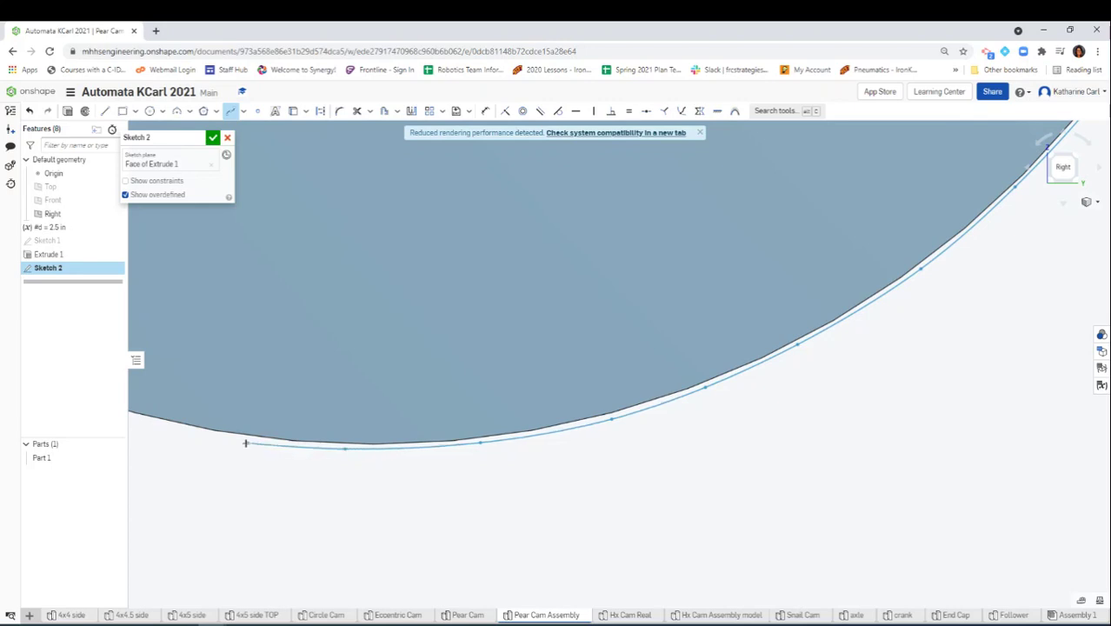
key(n)
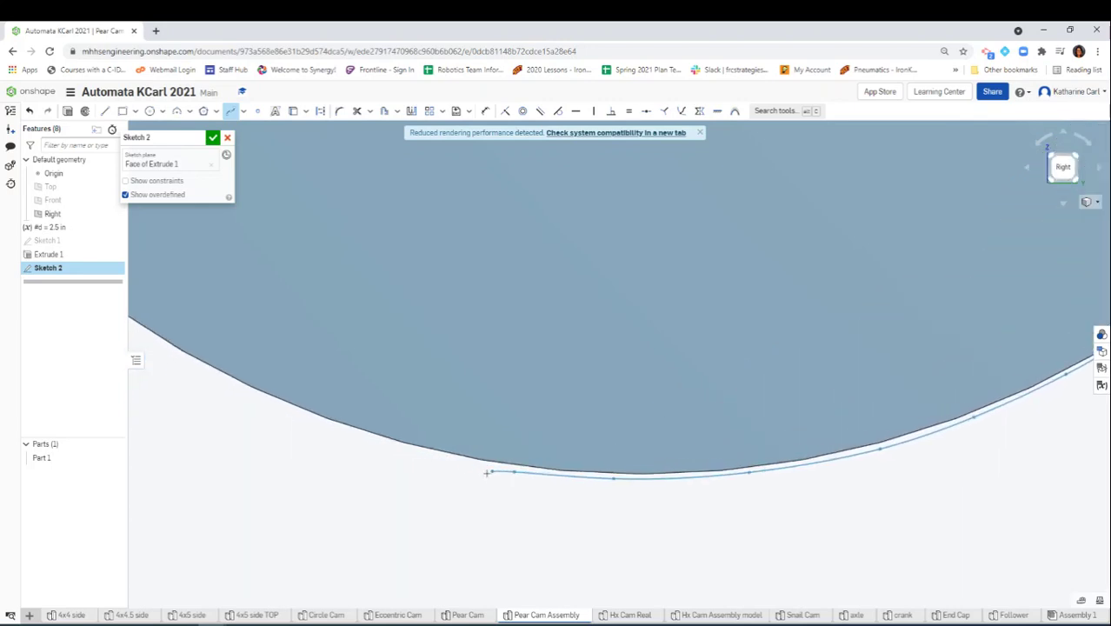
click(351, 437)
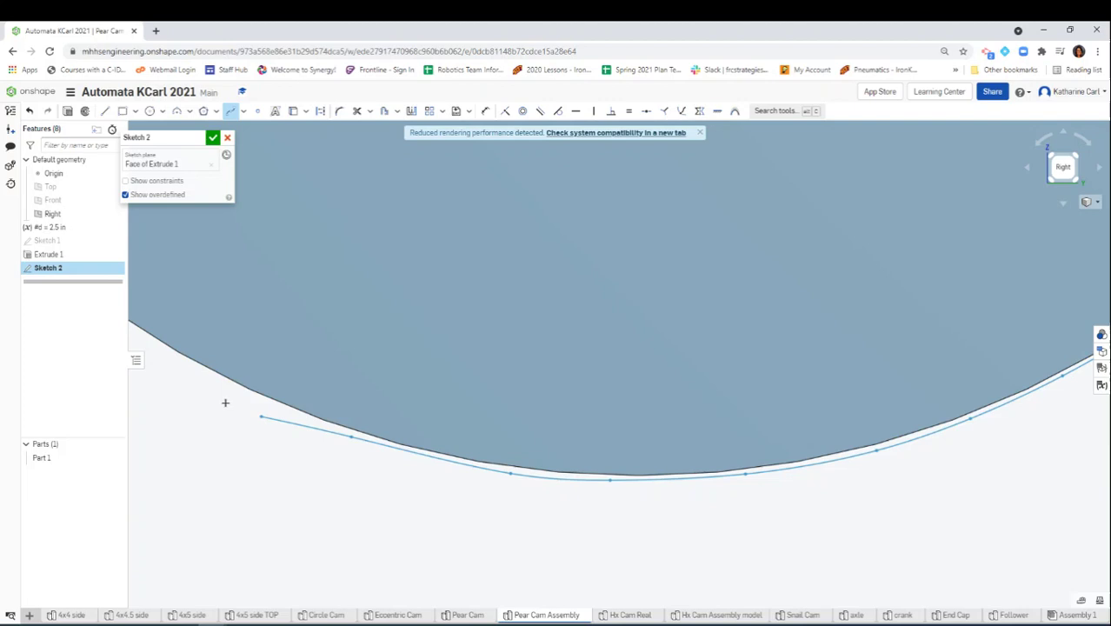
- Carry the spline up the cam's left side to the straight upper edge
click(219, 380)
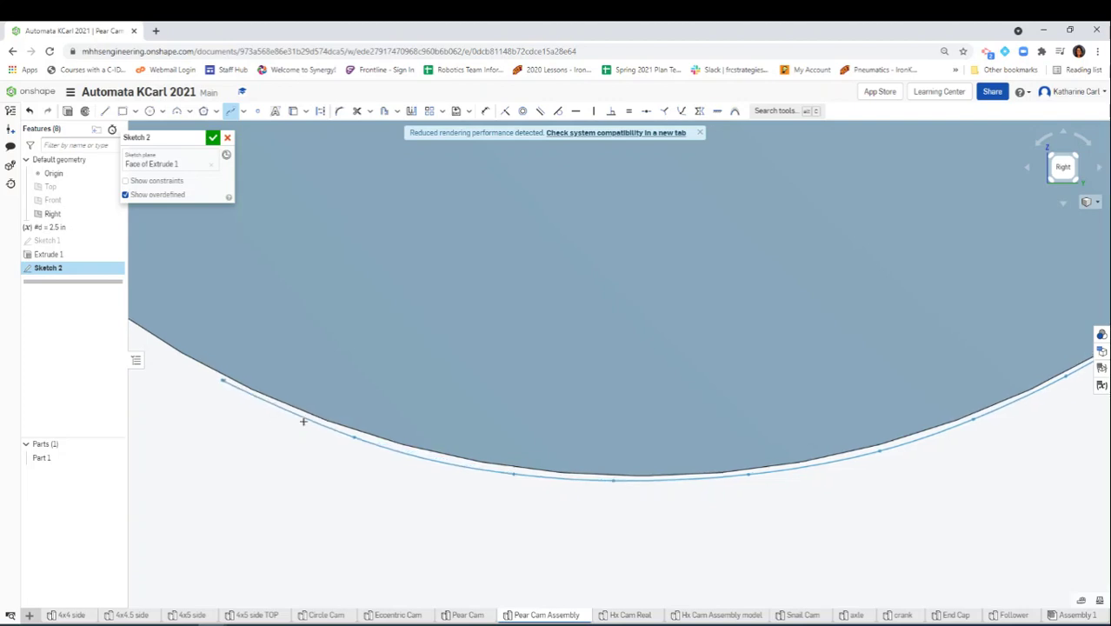
scroll(219, 380, up, 5)
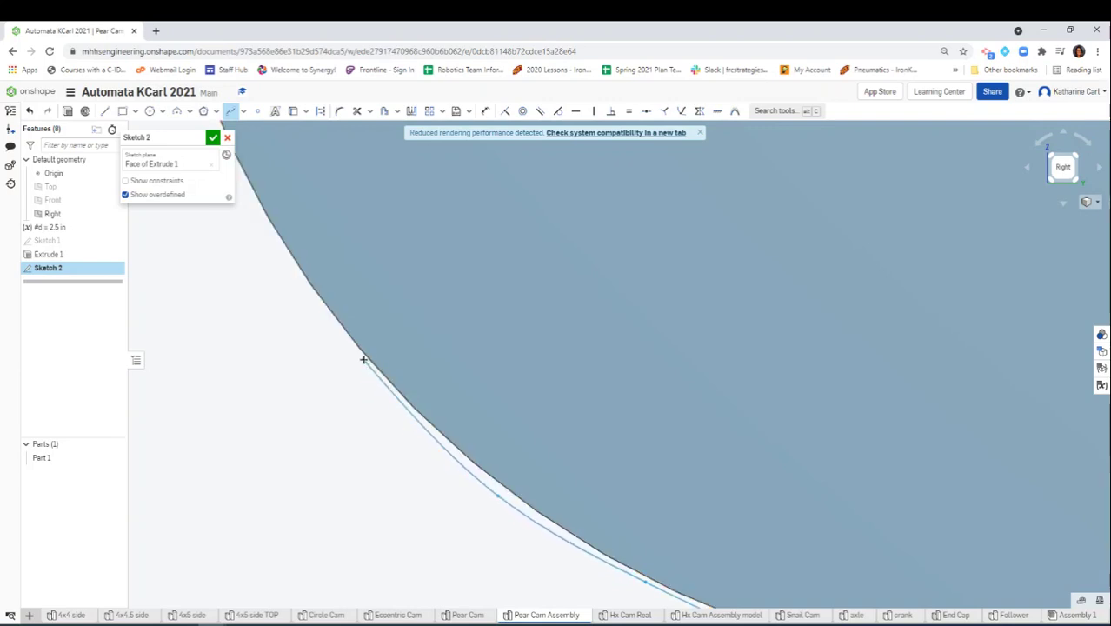
right_drag(364, 359, 351, 343)
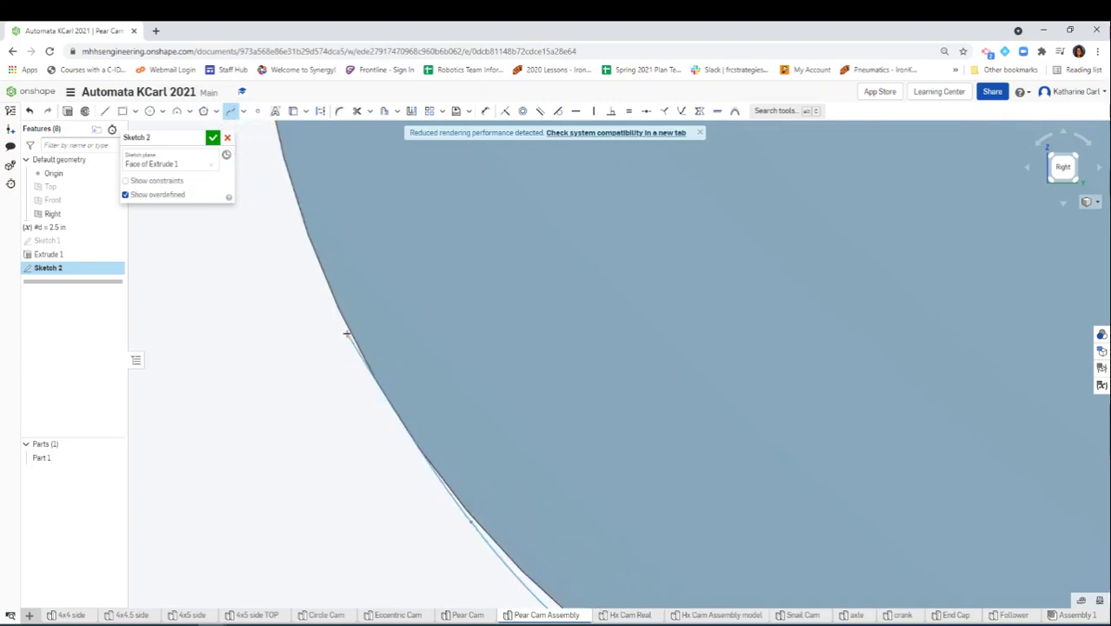
click(415, 452)
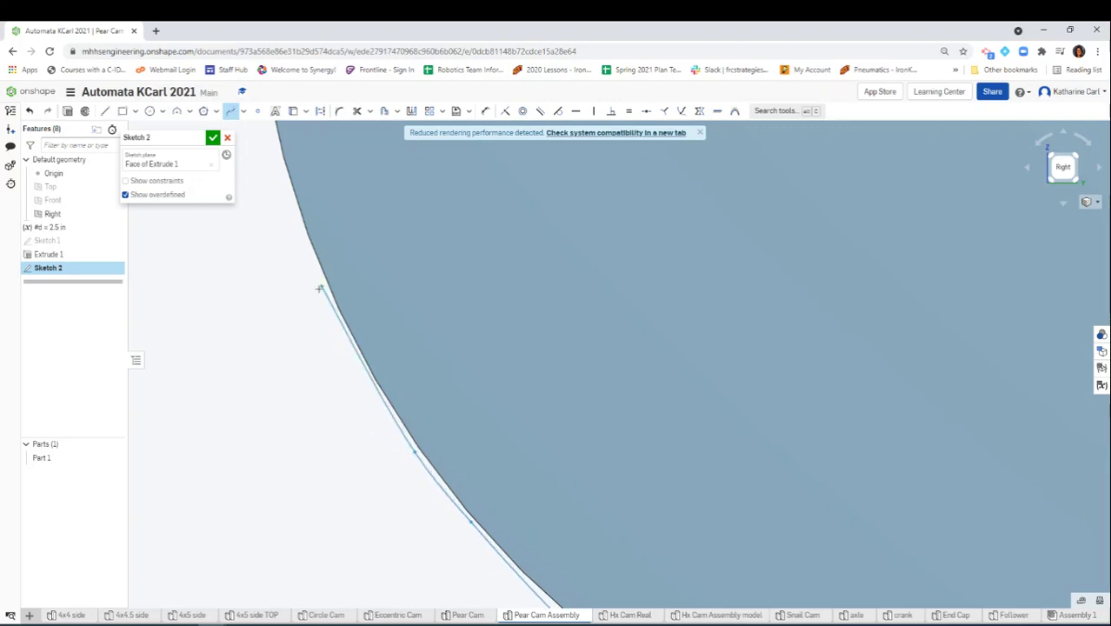
click(320, 290)
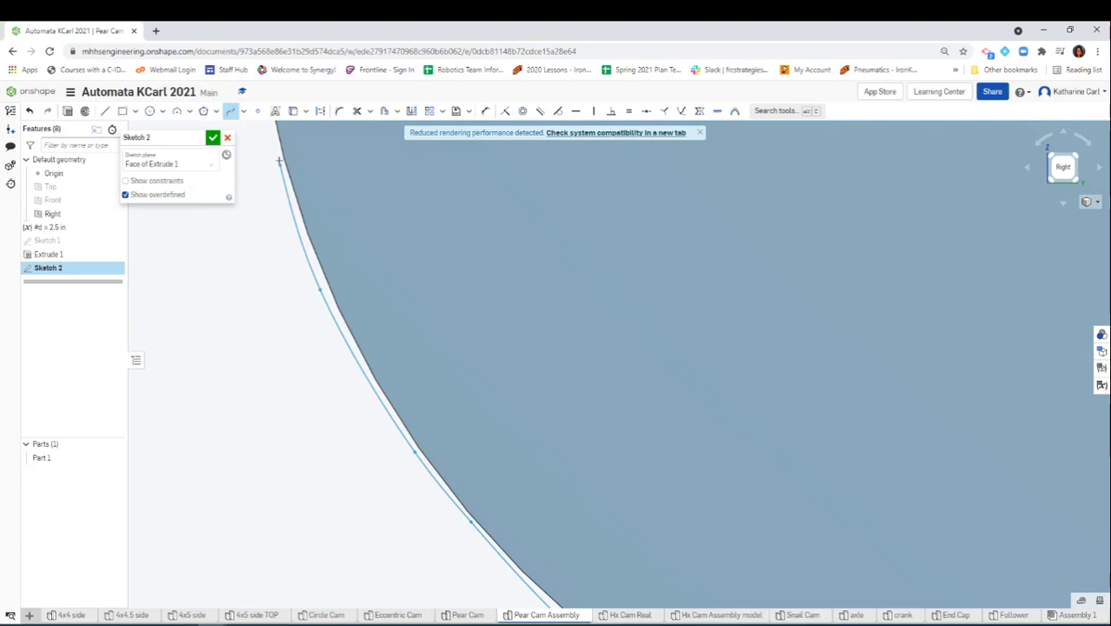
scroll(279, 160, up, 2)
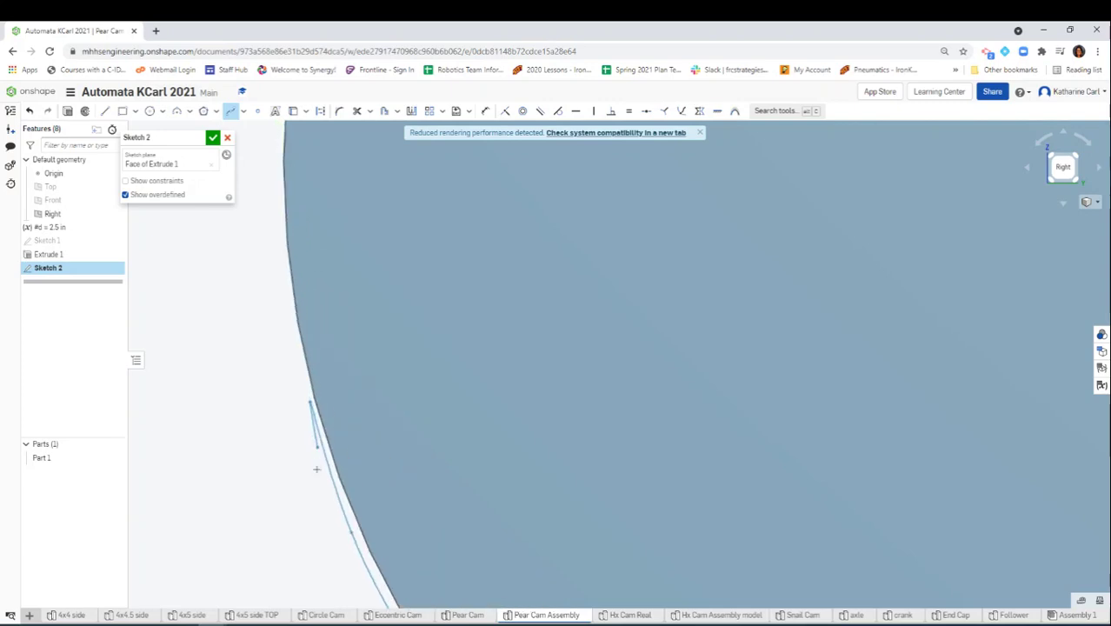
click(280, 327)
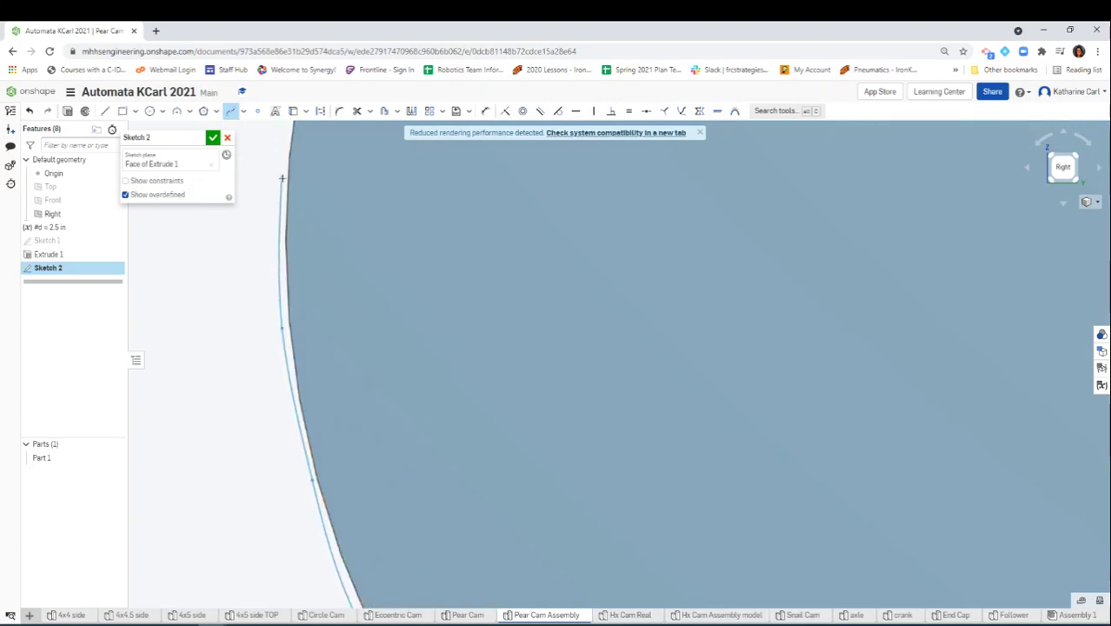
scroll(240, 426, down, 3)
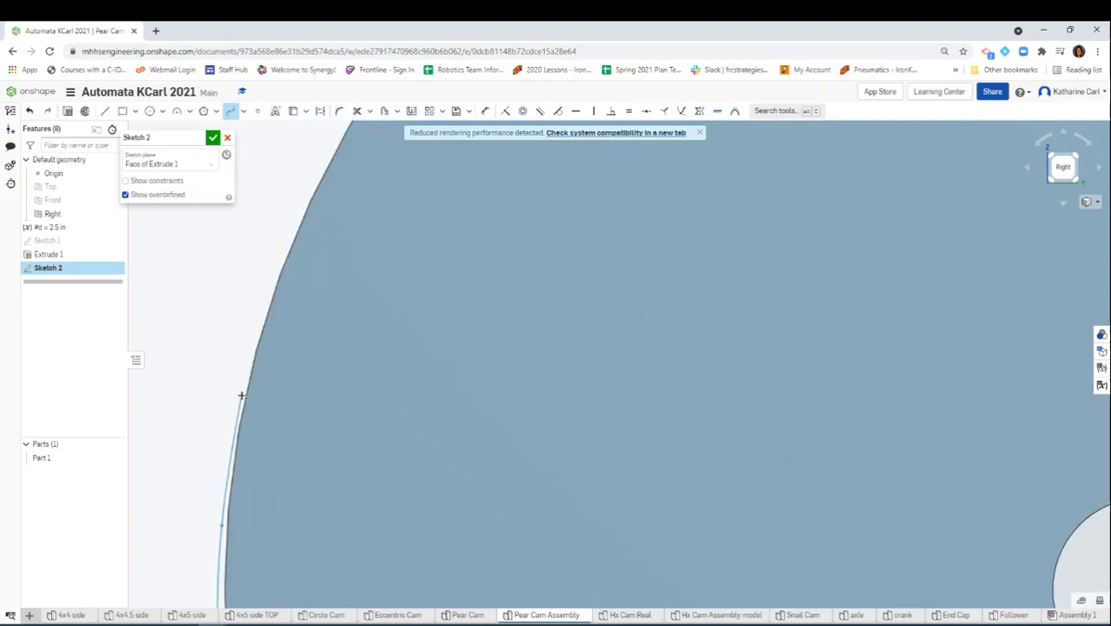
scroll(246, 396, up, 3)
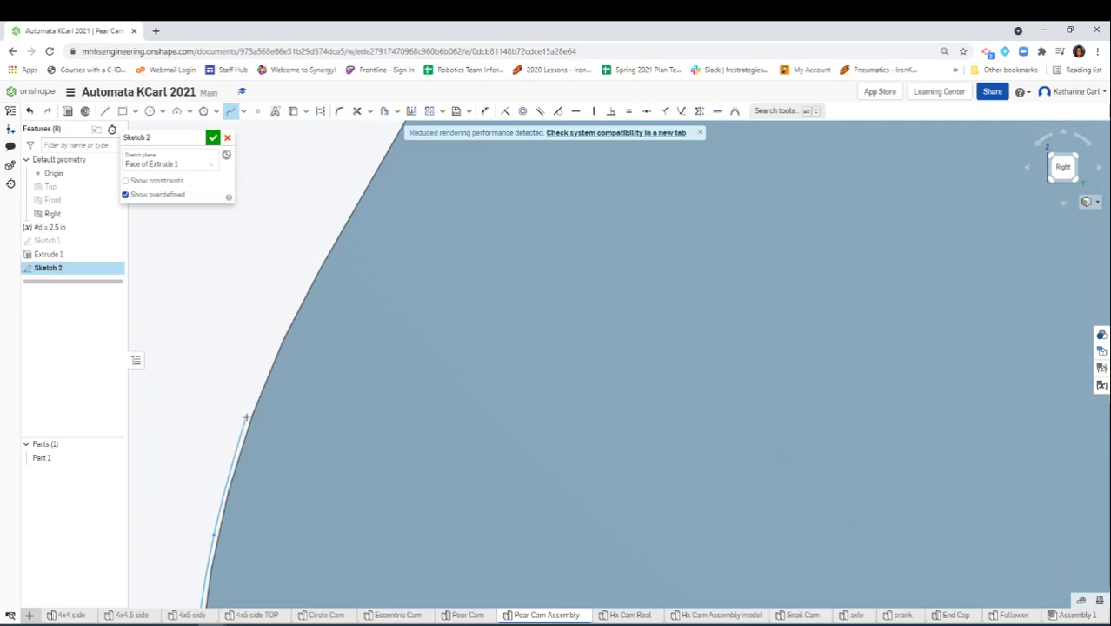
click(246, 417)
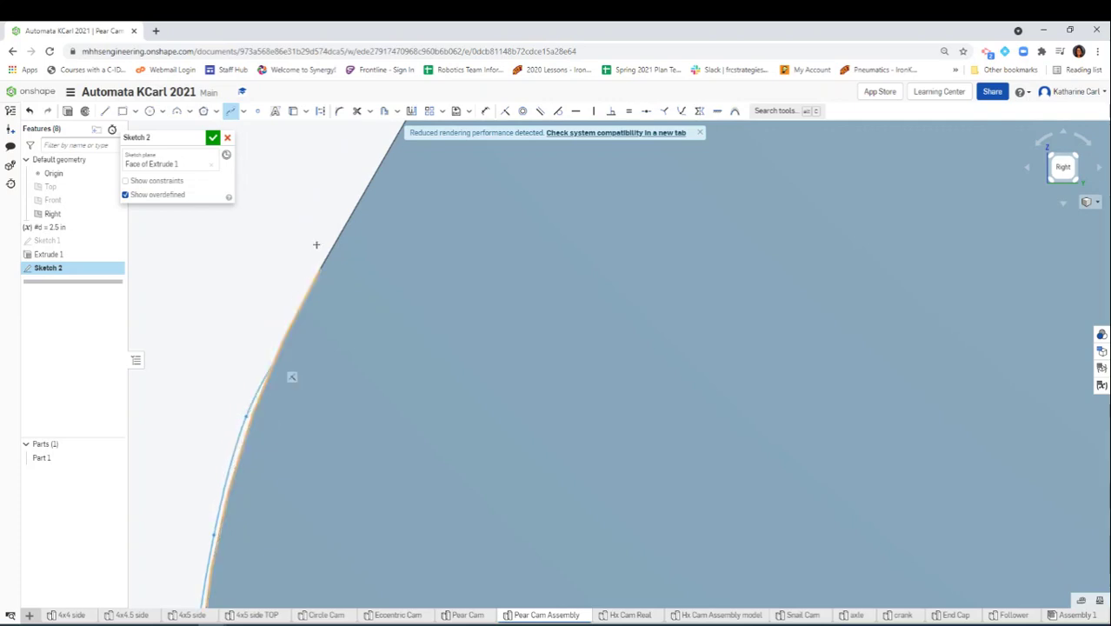
click(289, 316)
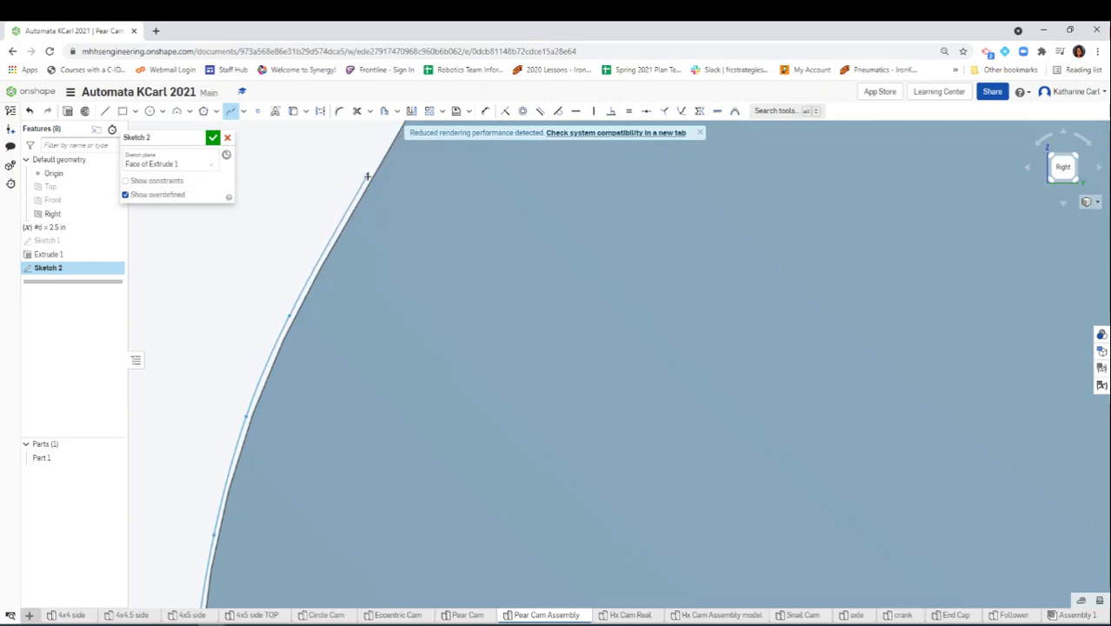
scroll(367, 179, up, 3)
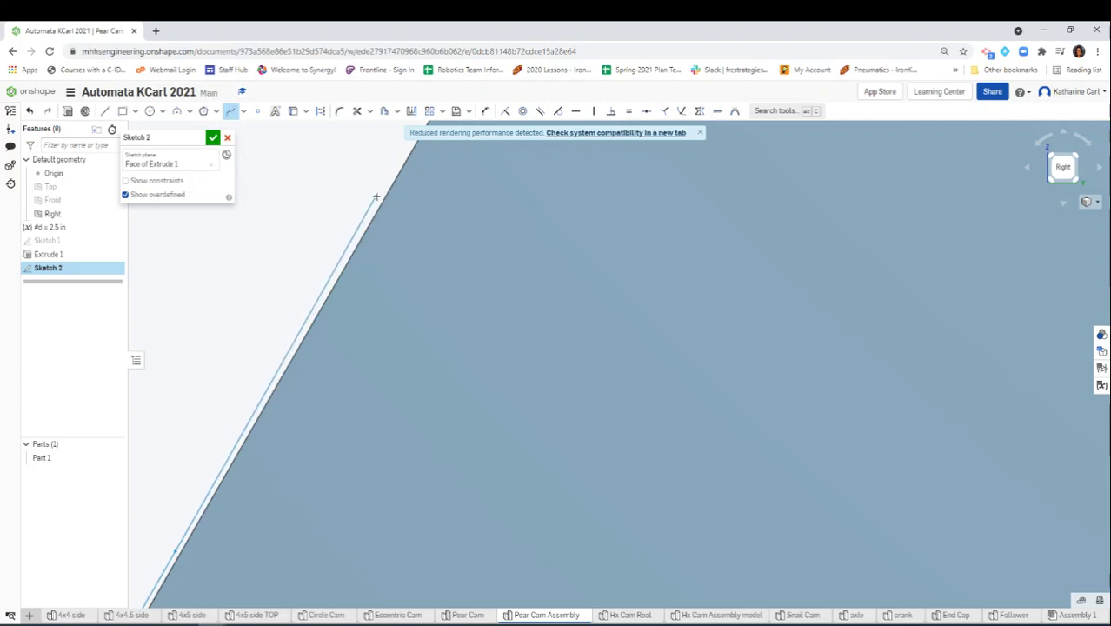
scroll(391, 211, down, 3)
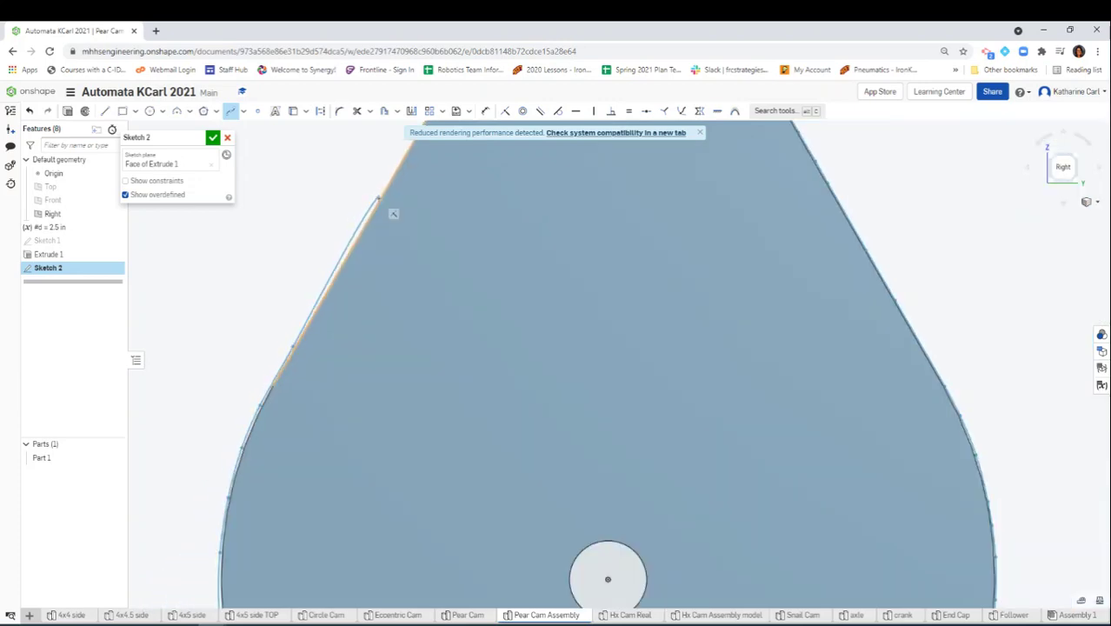
scroll(303, 396, down, 3)
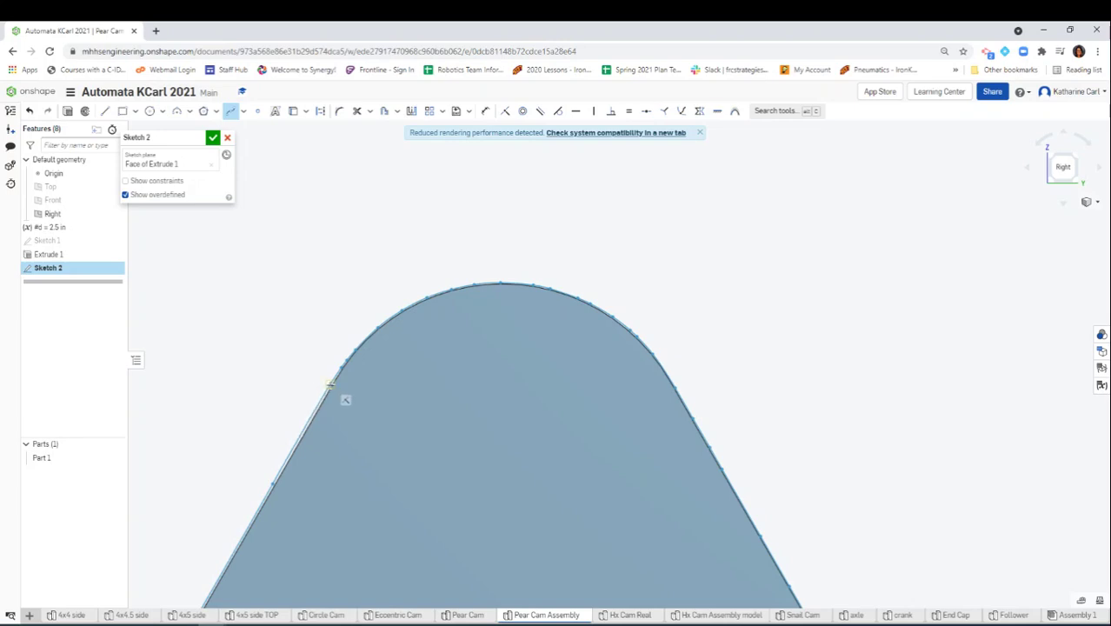
- Close the spline at its starting point, completing the pear outline loop
click(330, 384)
scroll(891, 336, down, 4)
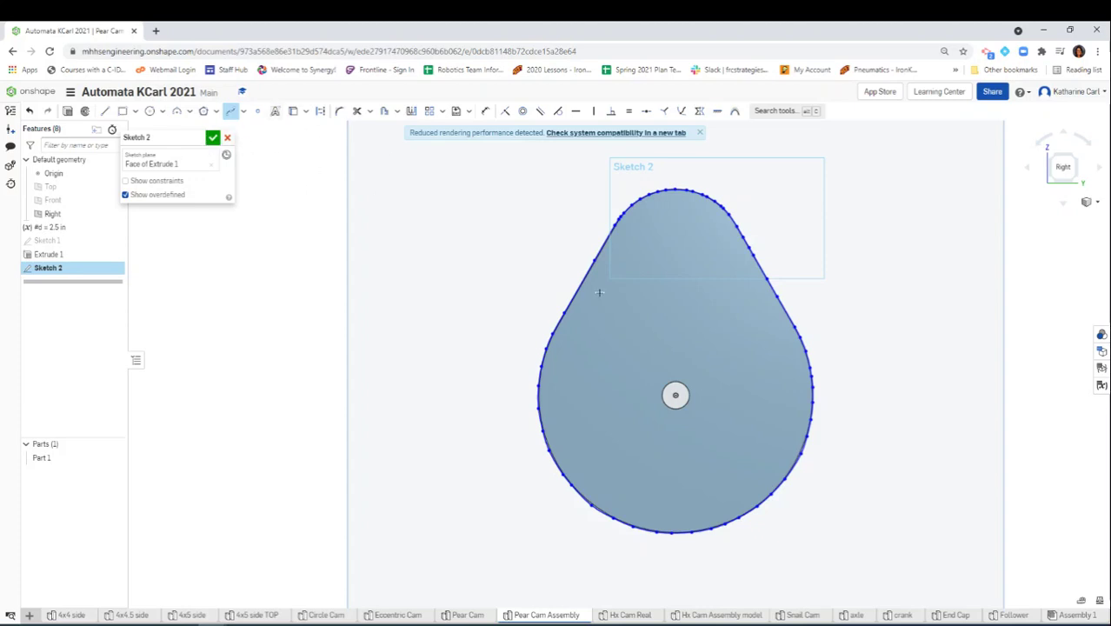
mouse_move(897, 484)
right_down()
mouse_move(947, 516)
mouse_move(895, 491)
right_up()
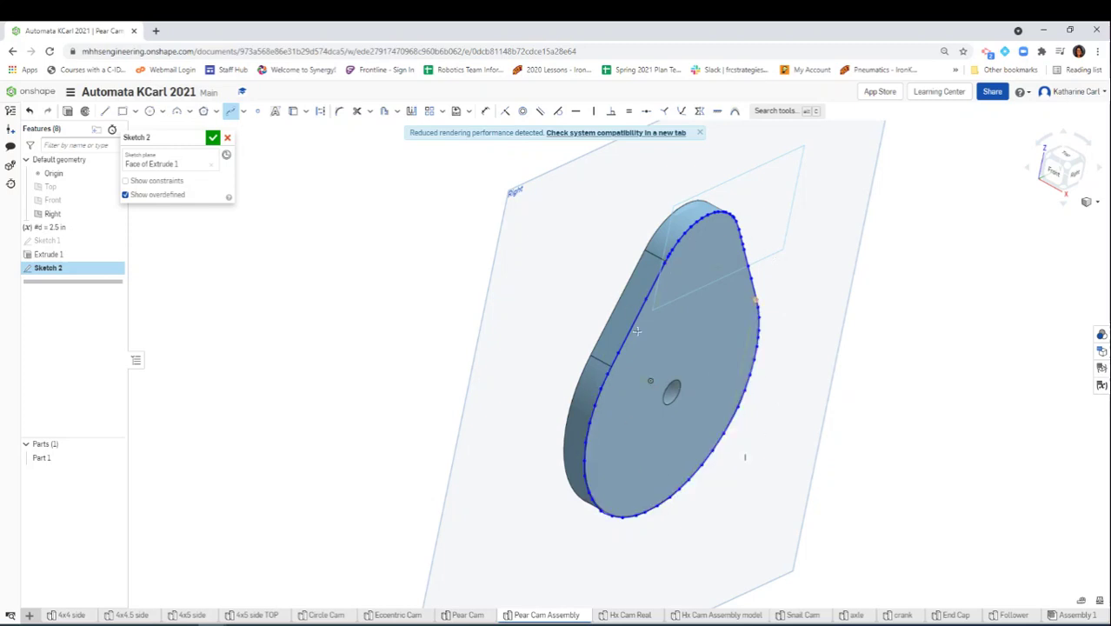
- Finish Sketch 2 and preview one of its faces extruded as a new 1 in part
click(210, 142)
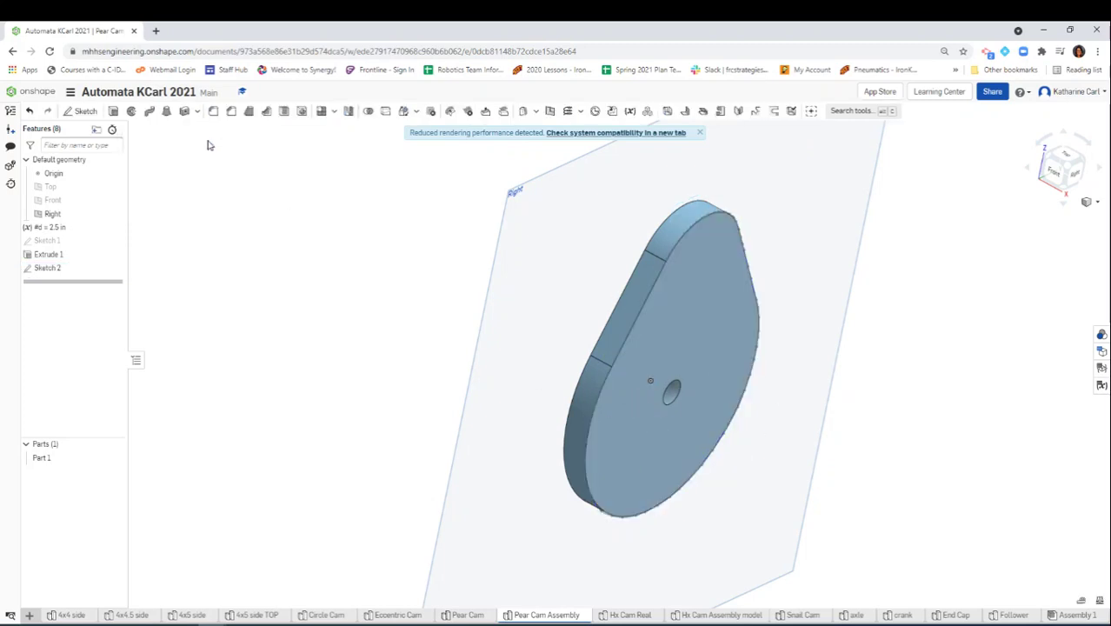
click(113, 112)
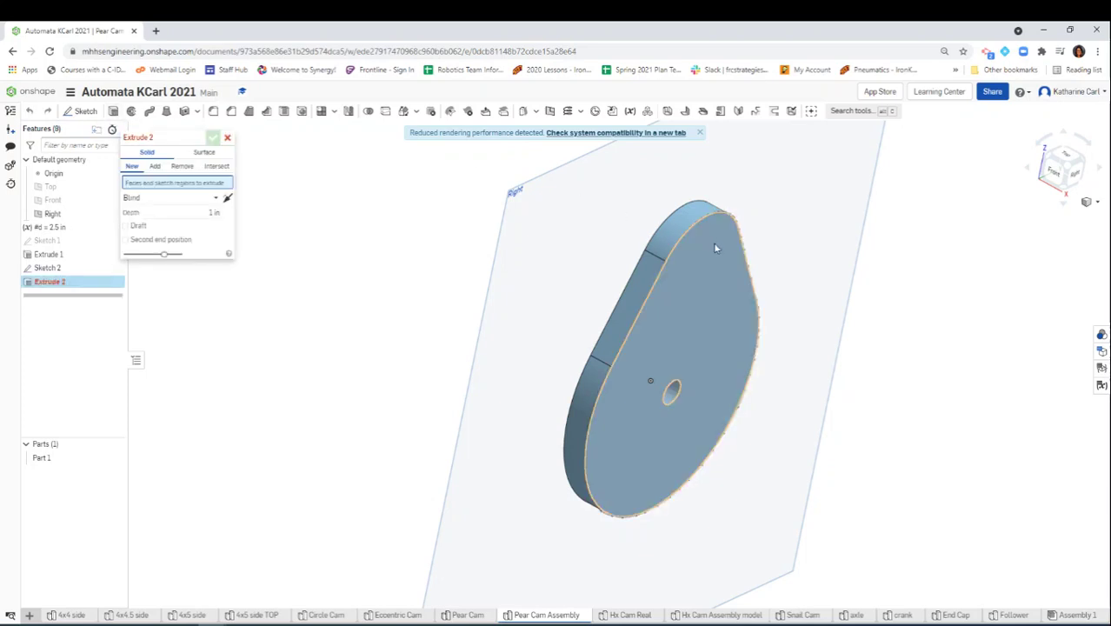
scroll(715, 248, up, 5)
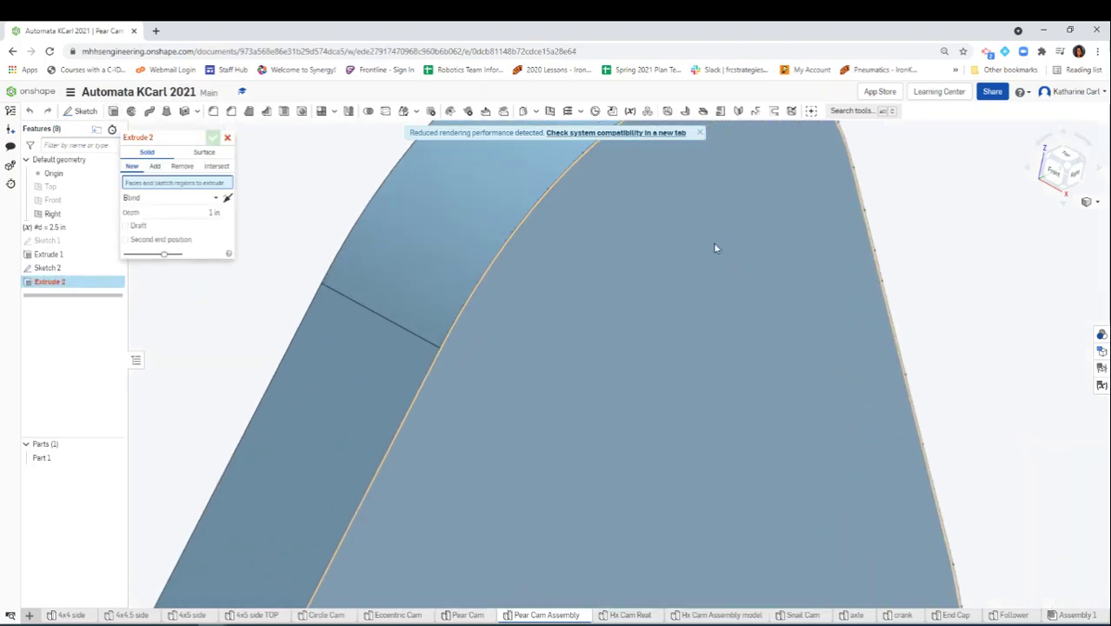
scroll(597, 315, up, 3)
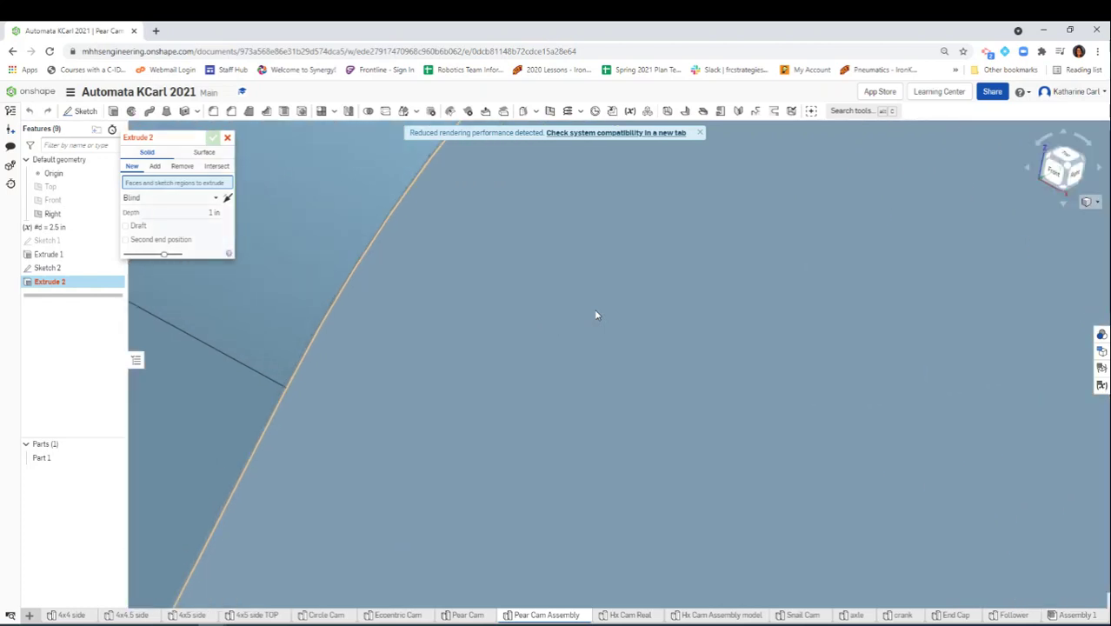
click(306, 353)
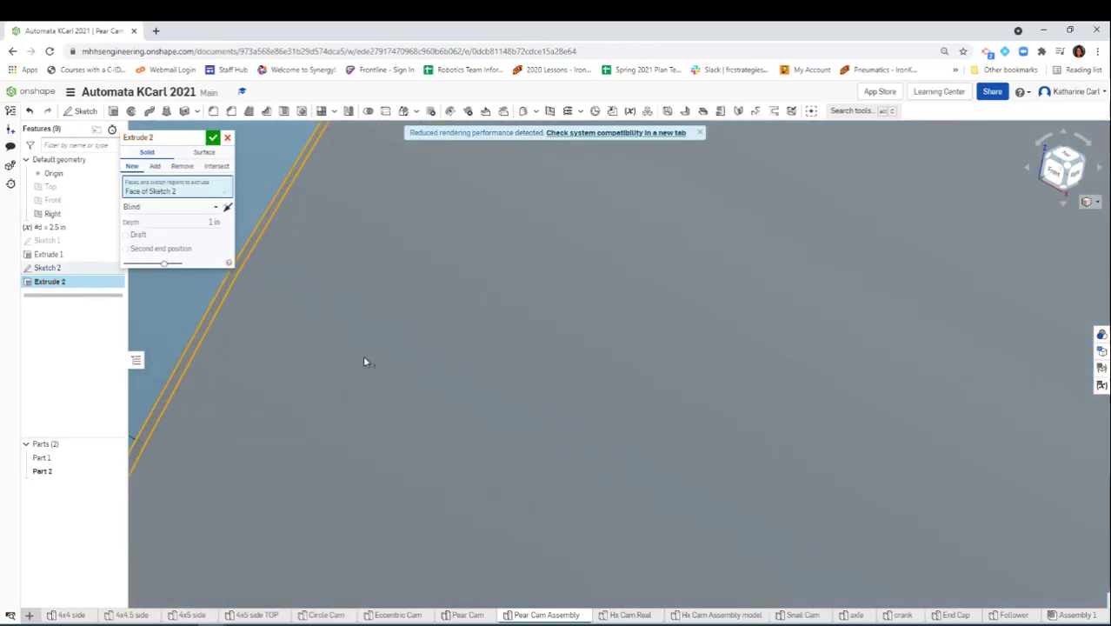
scroll(364, 362, down, 5)
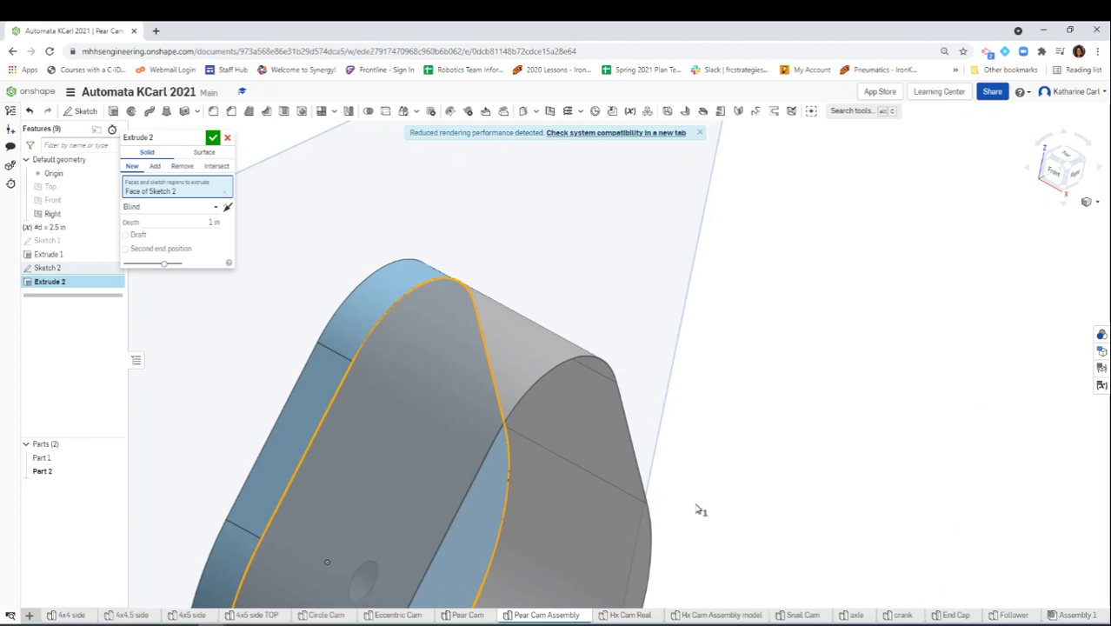
mouse_move(735, 505)
right_down()
mouse_move(711, 478)
mouse_move(739, 320)
mouse_move(790, 405)
mouse_move(763, 367)
mouse_move(689, 367)
mouse_move(709, 389)
mouse_move(781, 401)
mouse_move(554, 379)
right_up()
- Include the second Sketch 2 face and add both to Part 1 at 0.25 in depth
click(490, 364)
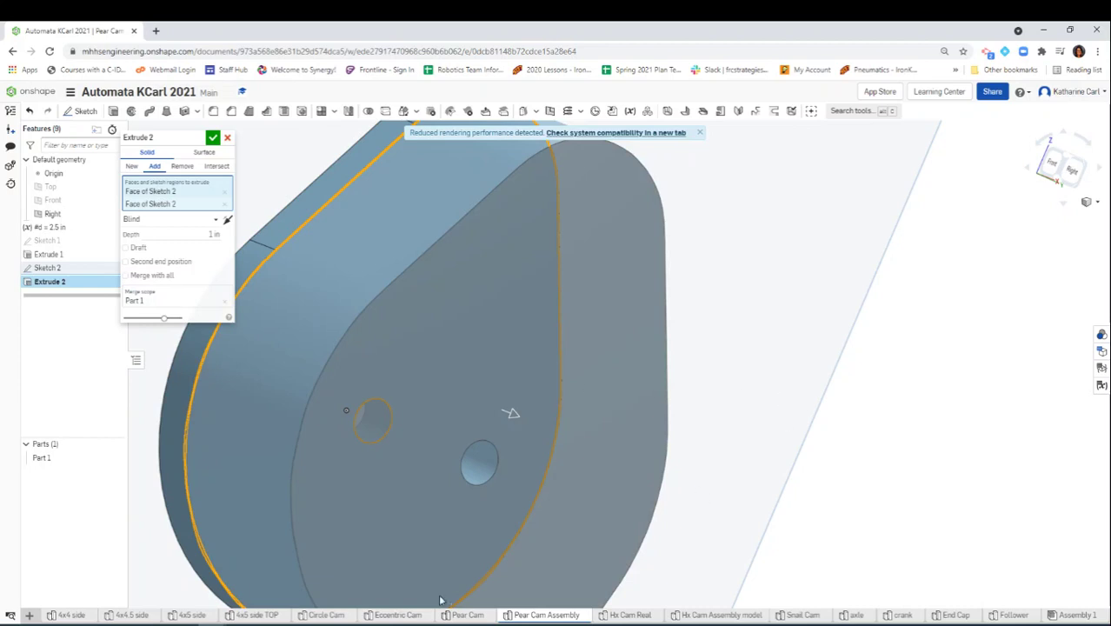
right_drag(757, 422, 807, 455)
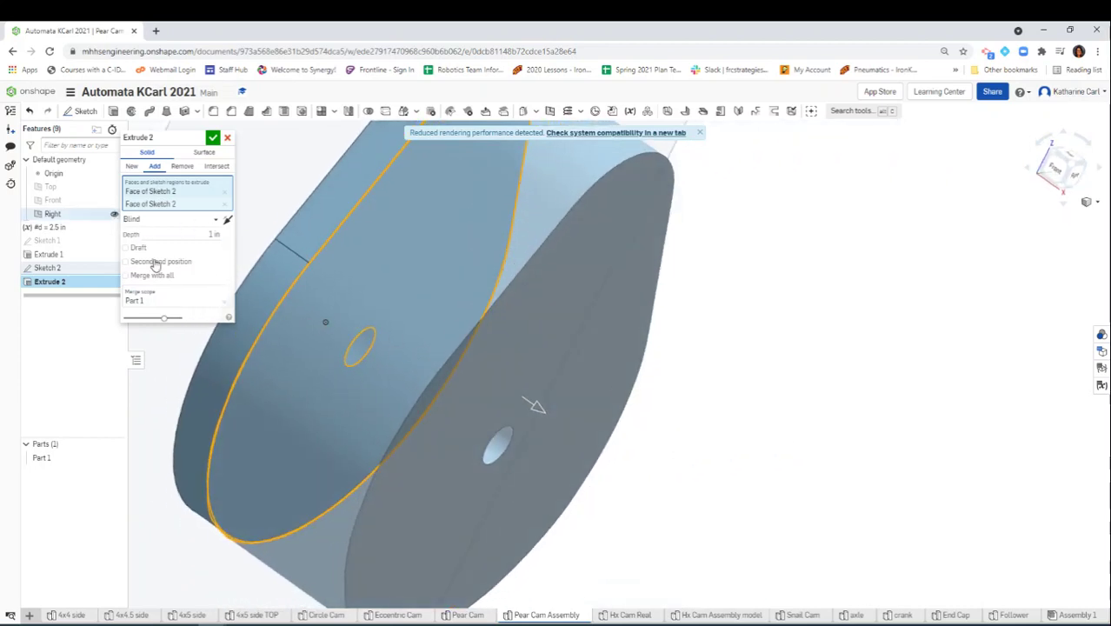
click(214, 235)
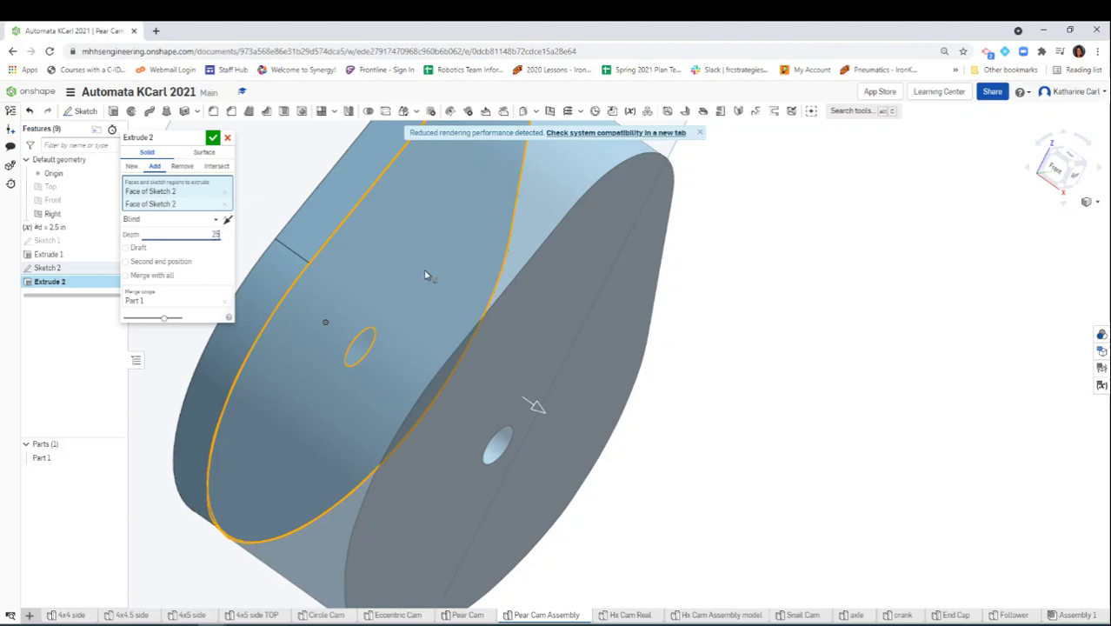
key(Return)
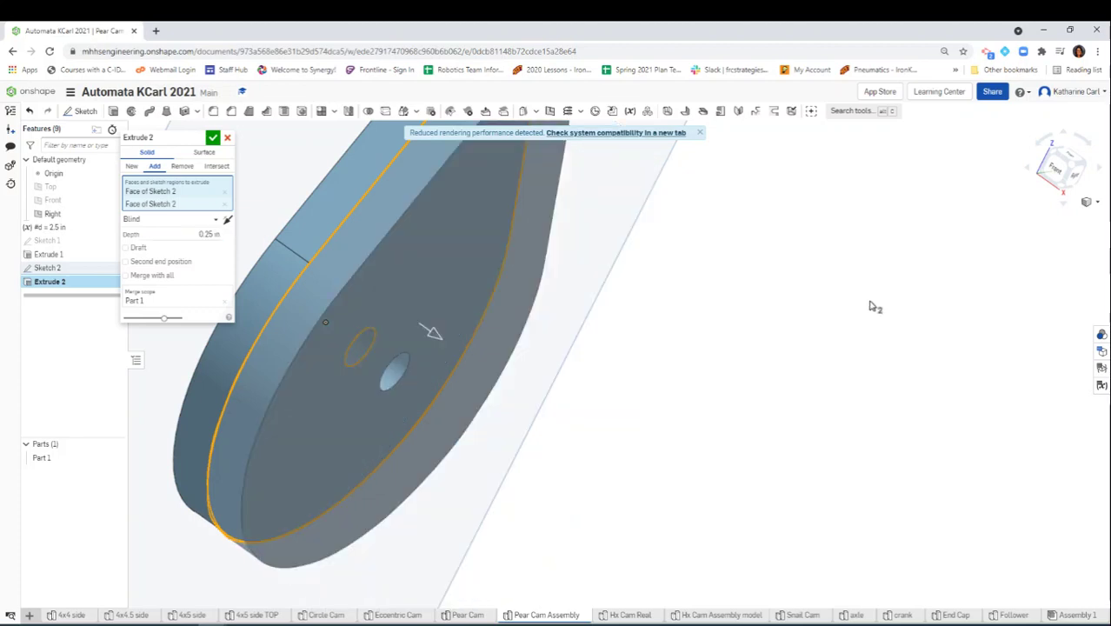
click(212, 139)
right_drag(729, 325, 802, 423)
scroll(843, 448, down, 5)
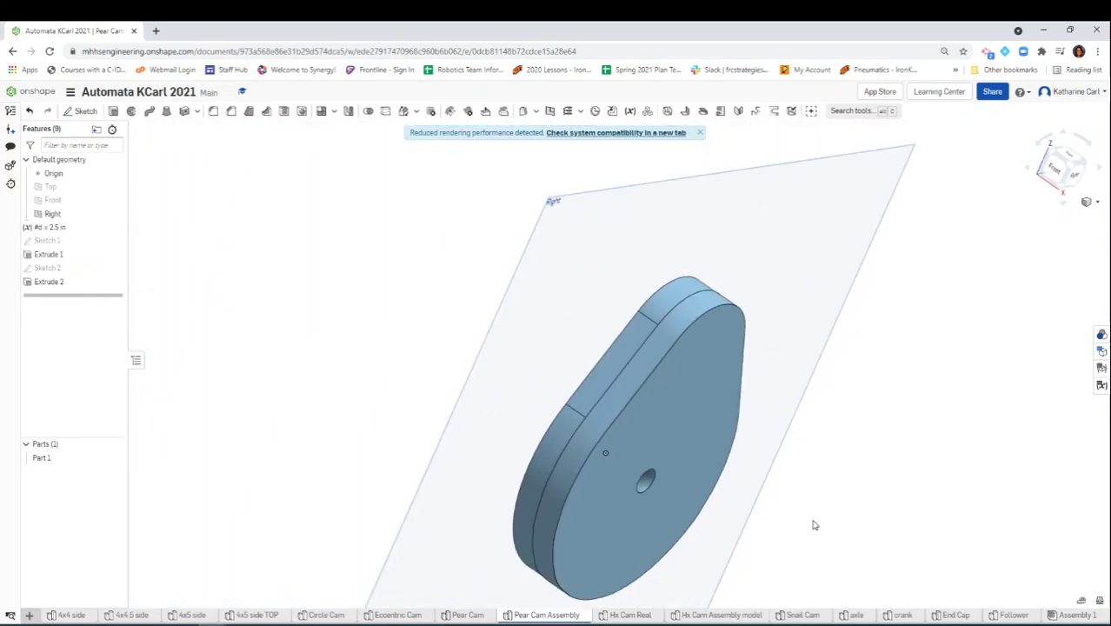
click(652, 358)
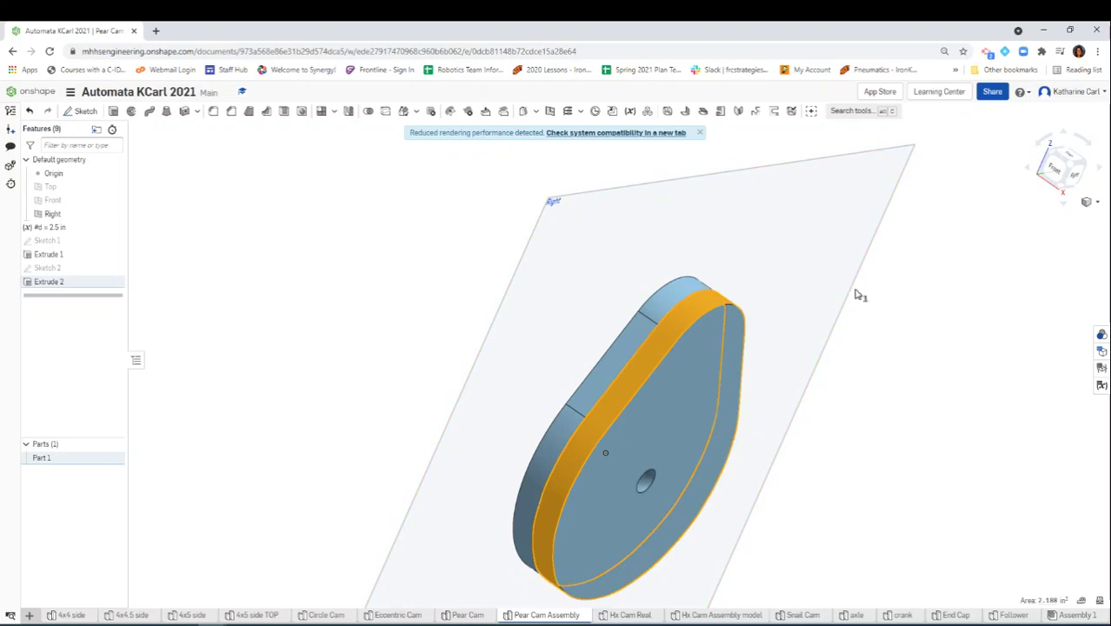
click(684, 294)
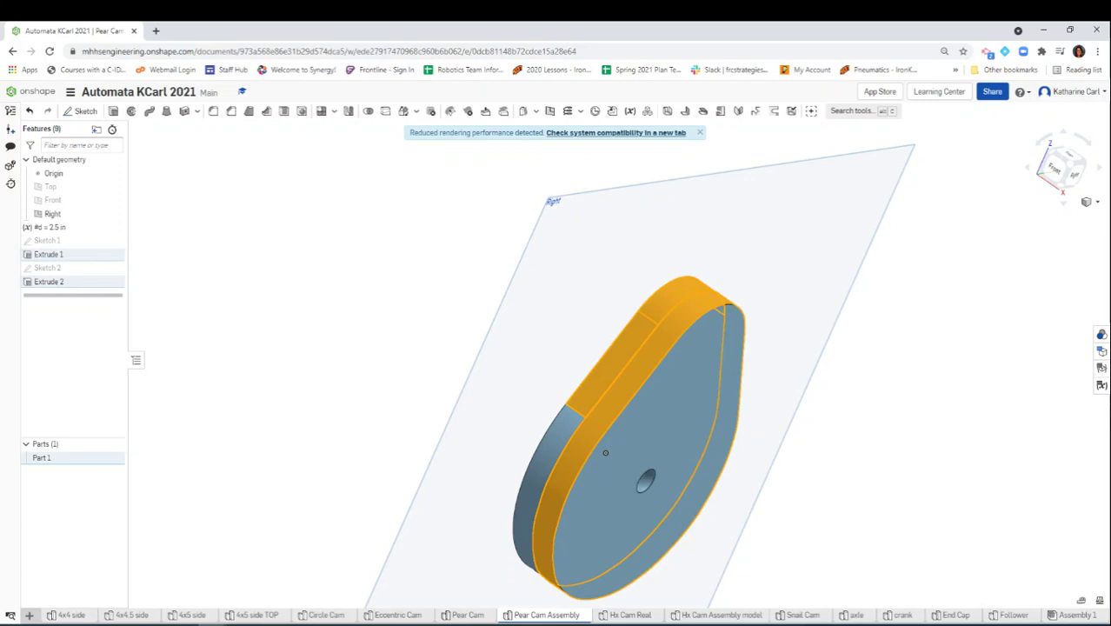
click(570, 425)
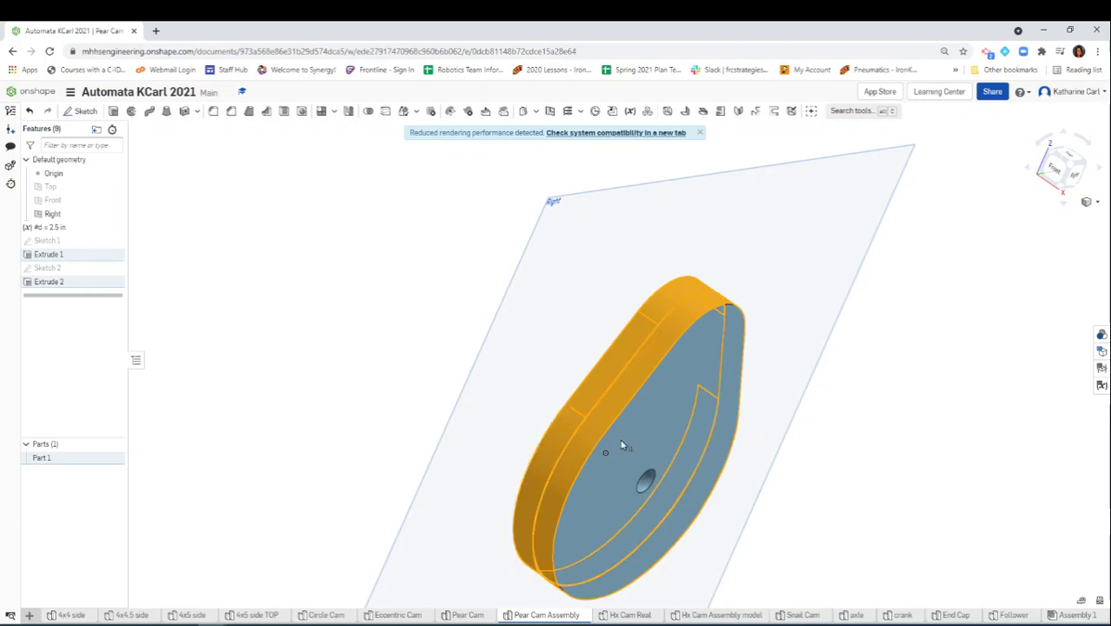
right_drag(621, 445, 620, 385)
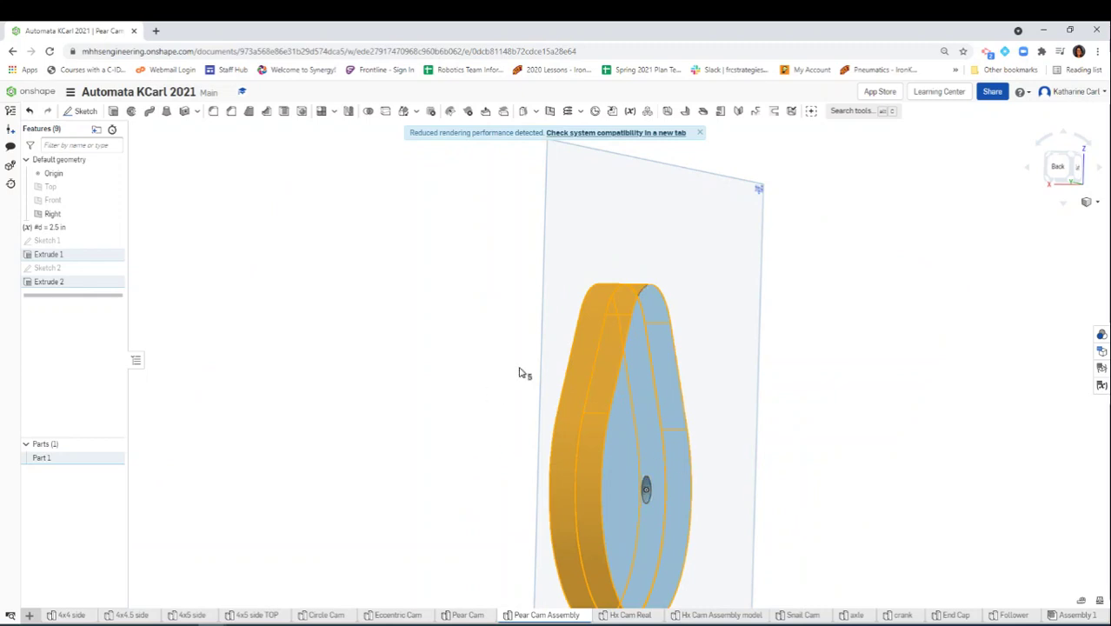
click(885, 373)
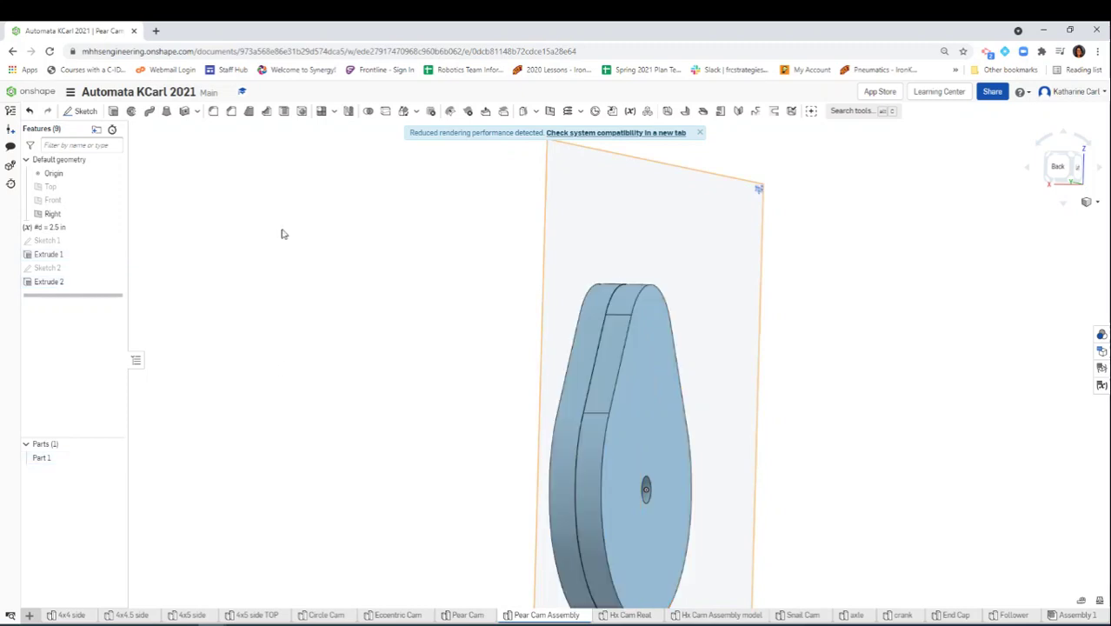
right_drag(815, 439, 858, 462)
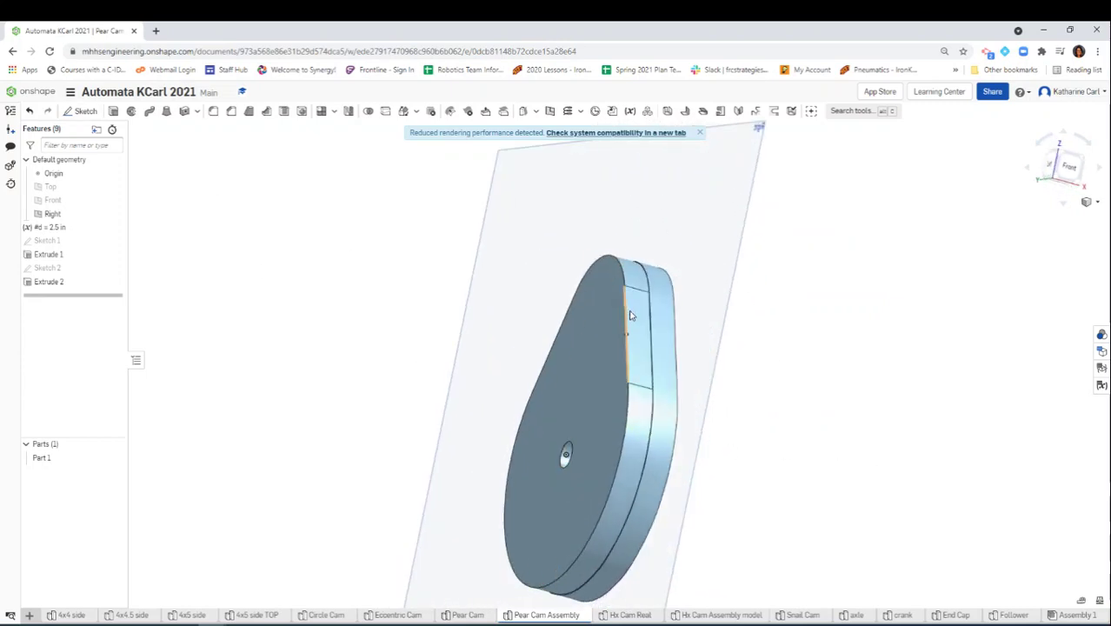
- Cut 0.25 in from the Extrude 1 face with a flipped Remove extrusion
click(113, 113)
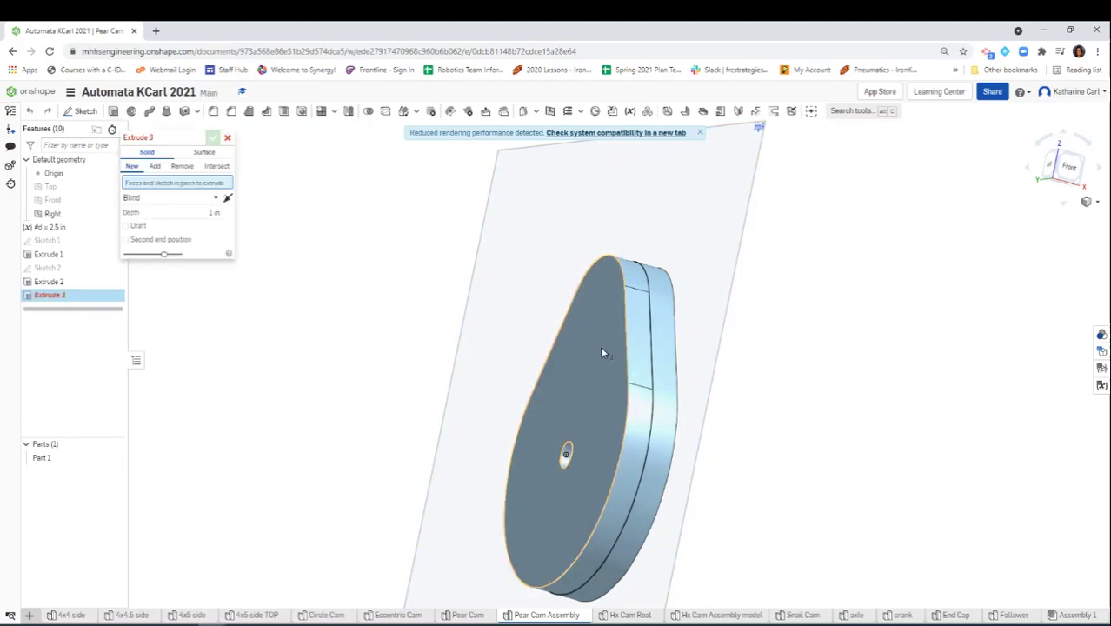
click(600, 346)
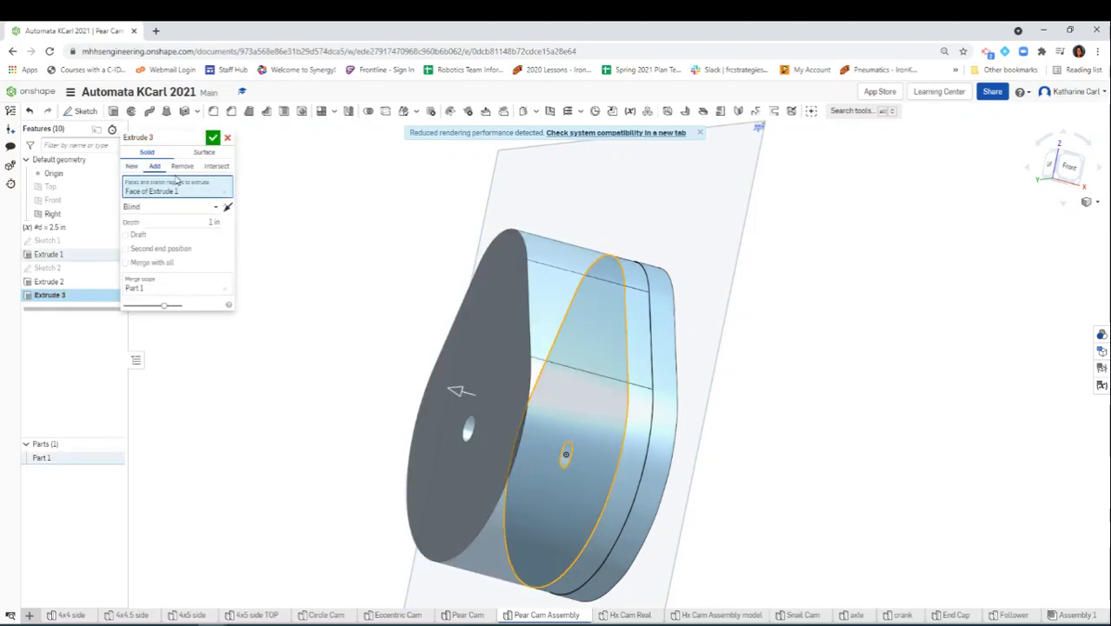
click(227, 208)
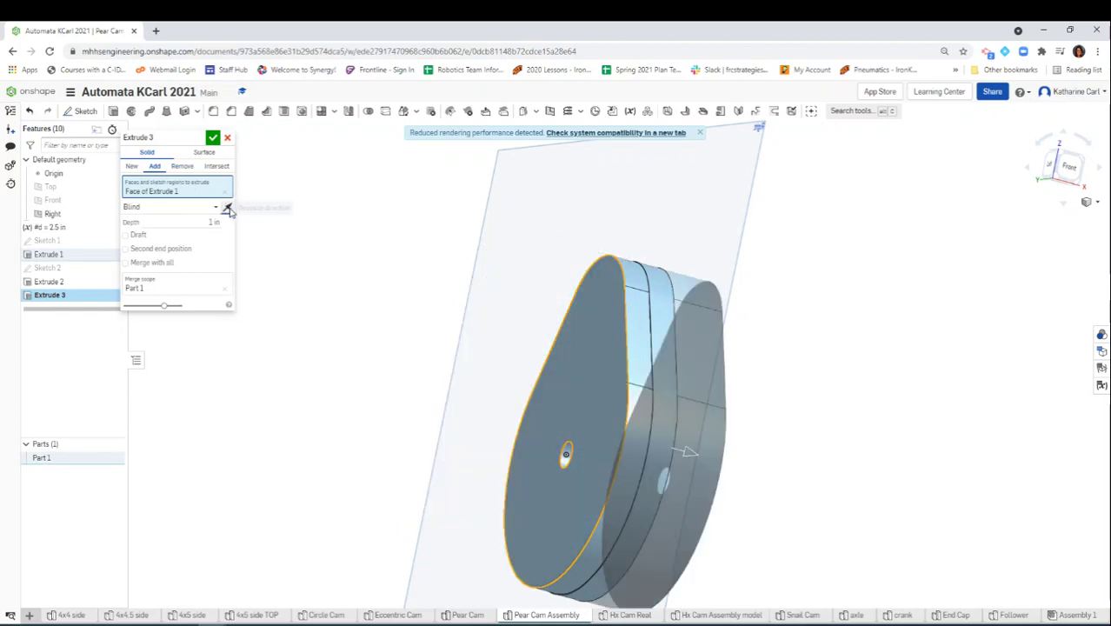
click(181, 167)
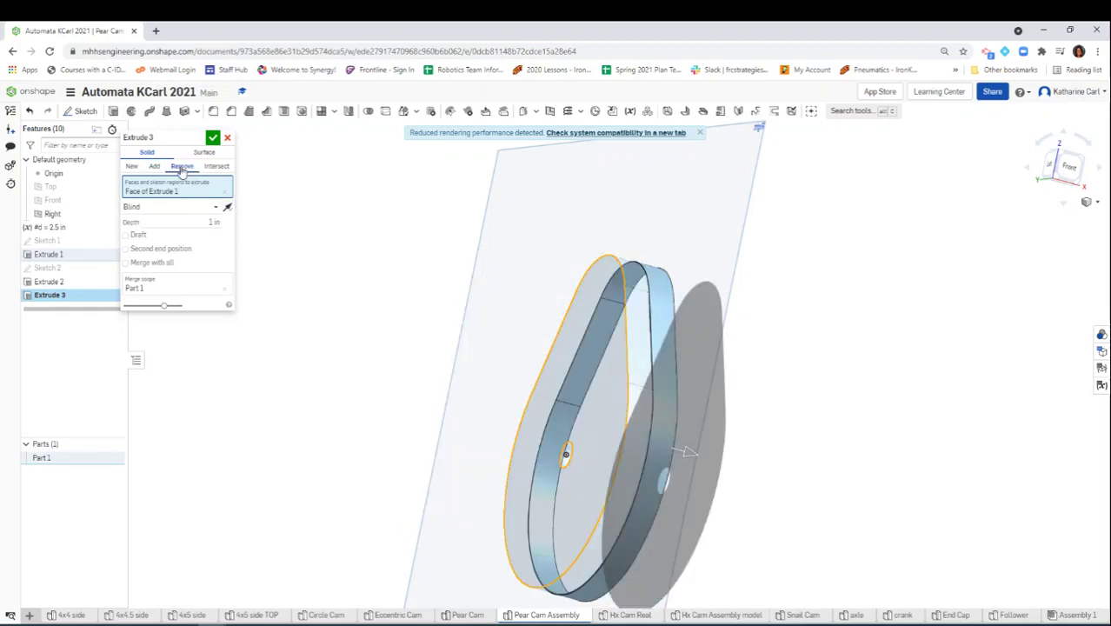
click(214, 223)
text(25)
key(Return)
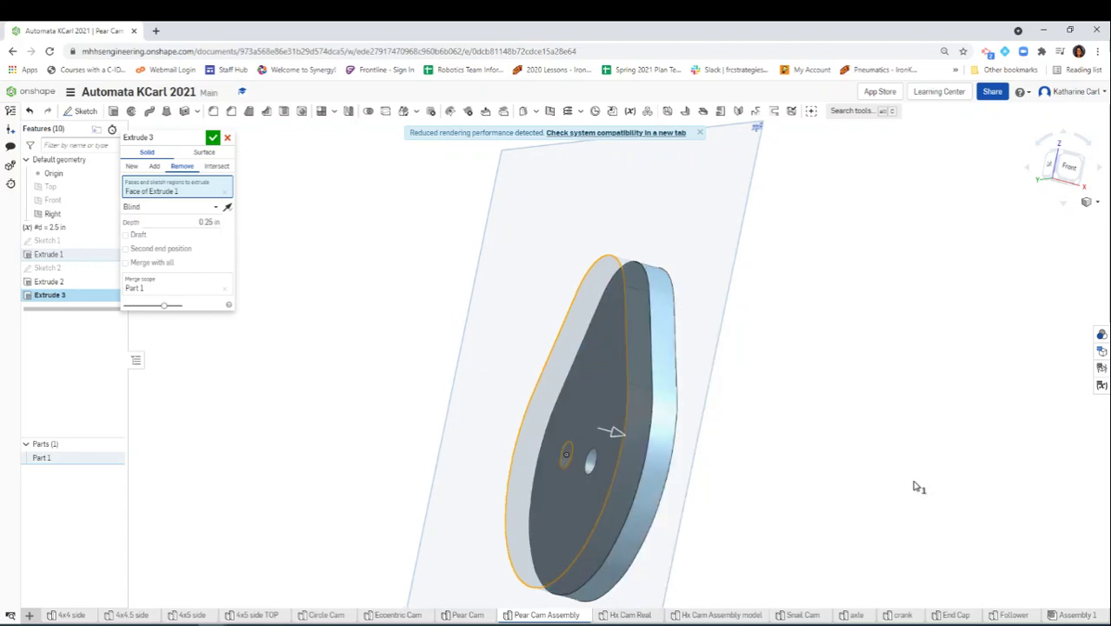
right_drag(912, 485, 934, 521)
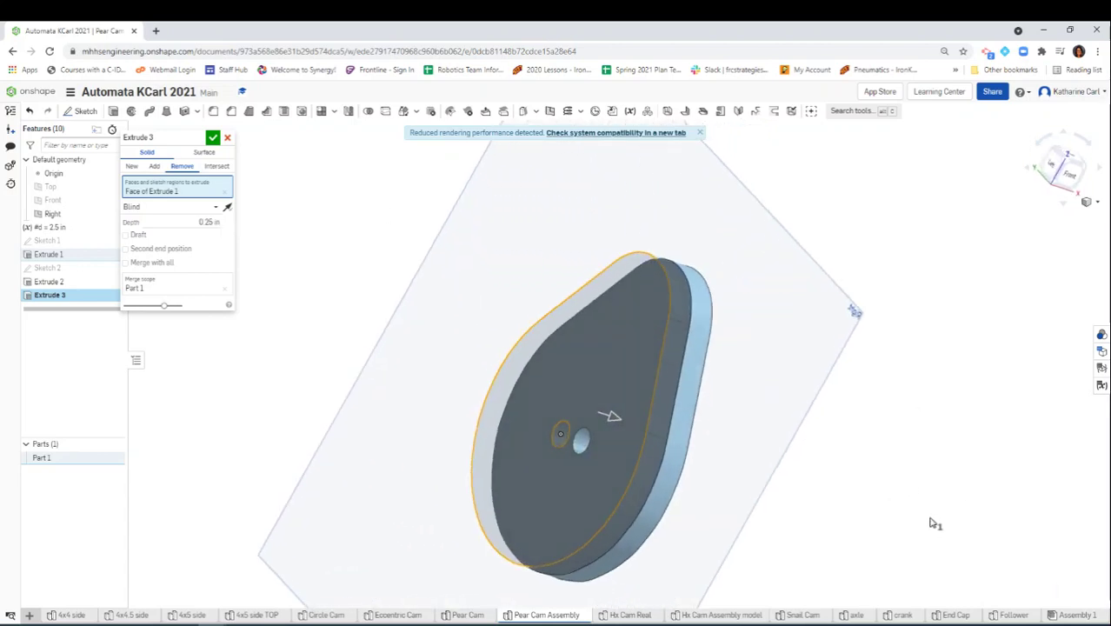
click(213, 137)
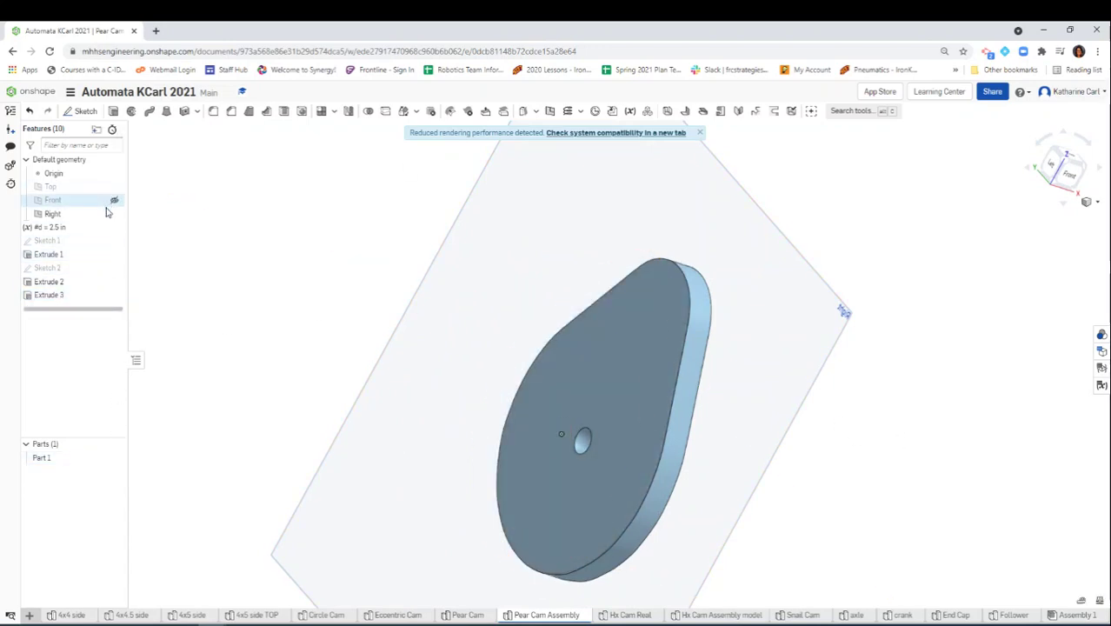
- Hide the Right plane and select the cam's side face to confirm it is continuous
click(114, 214)
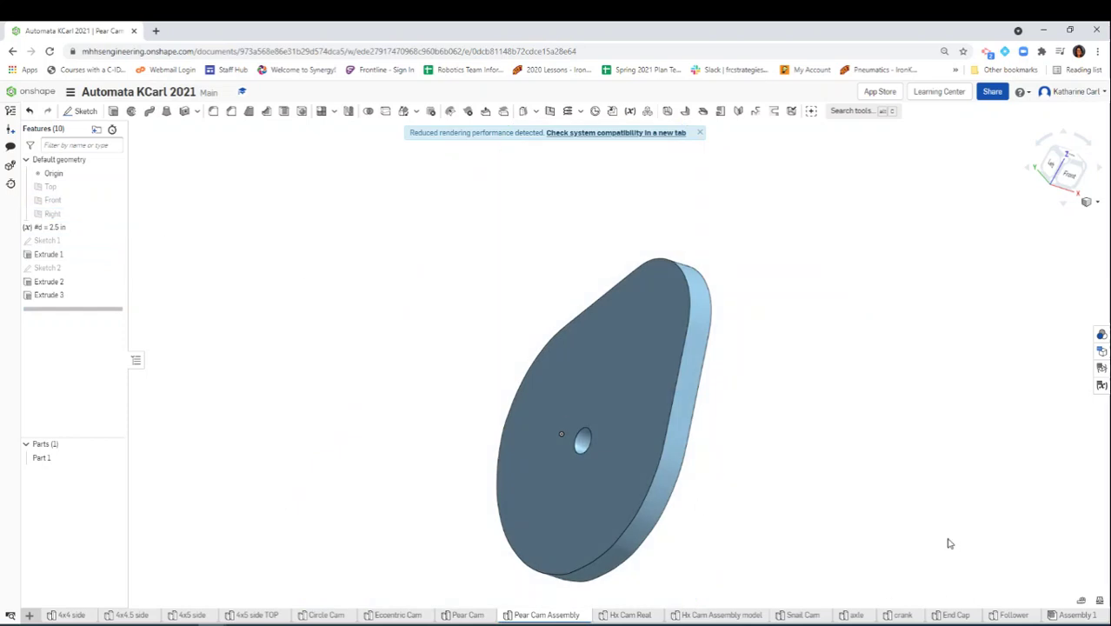
right_drag(947, 541, 764, 453)
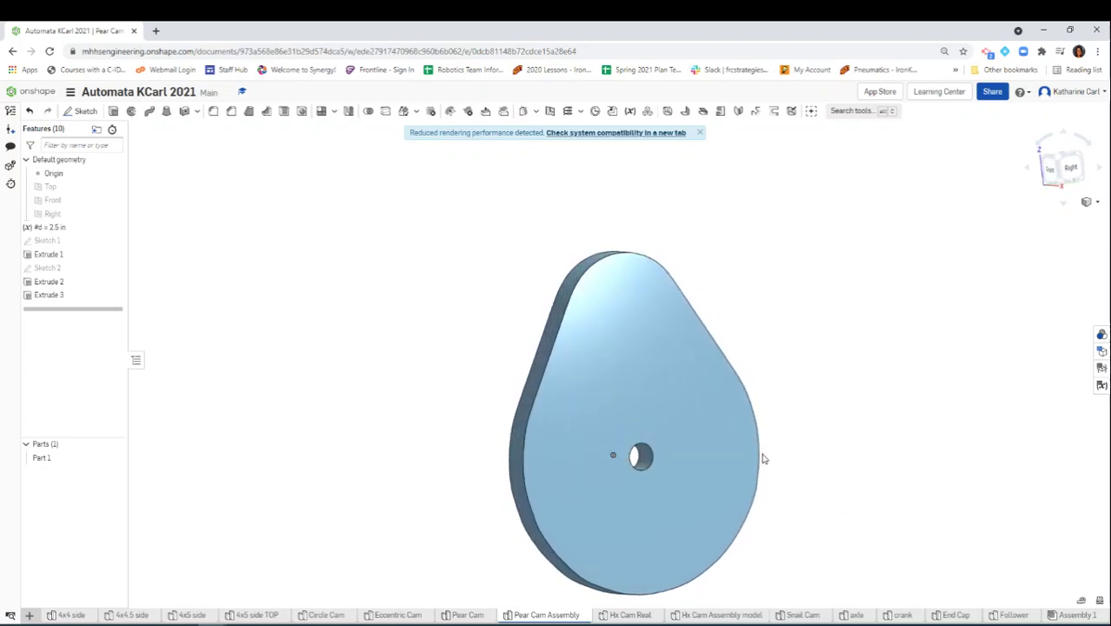
click(525, 397)
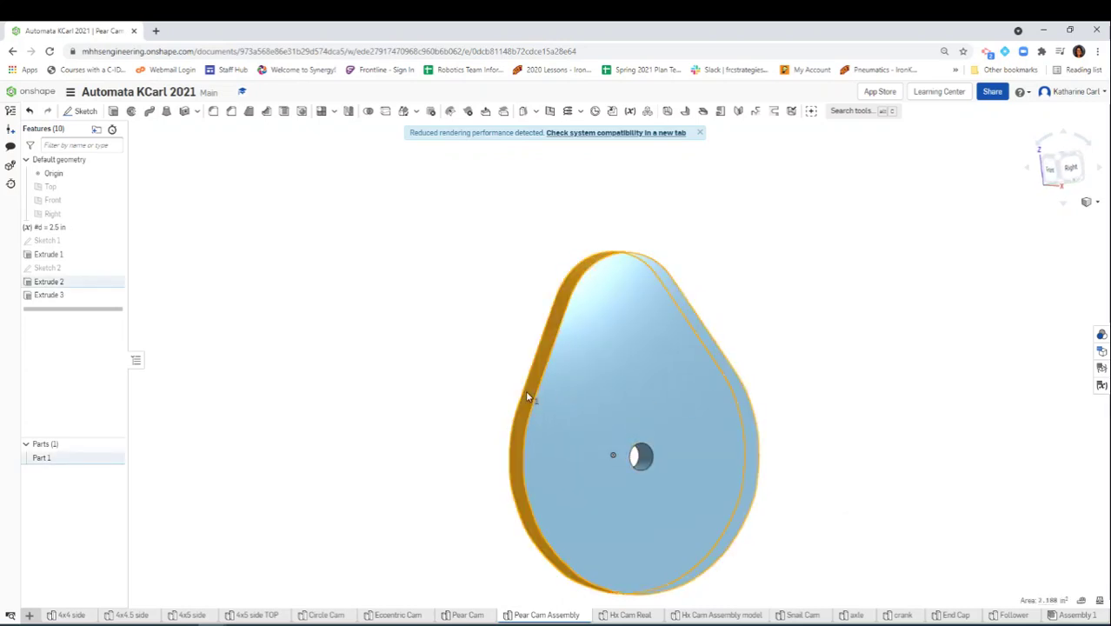